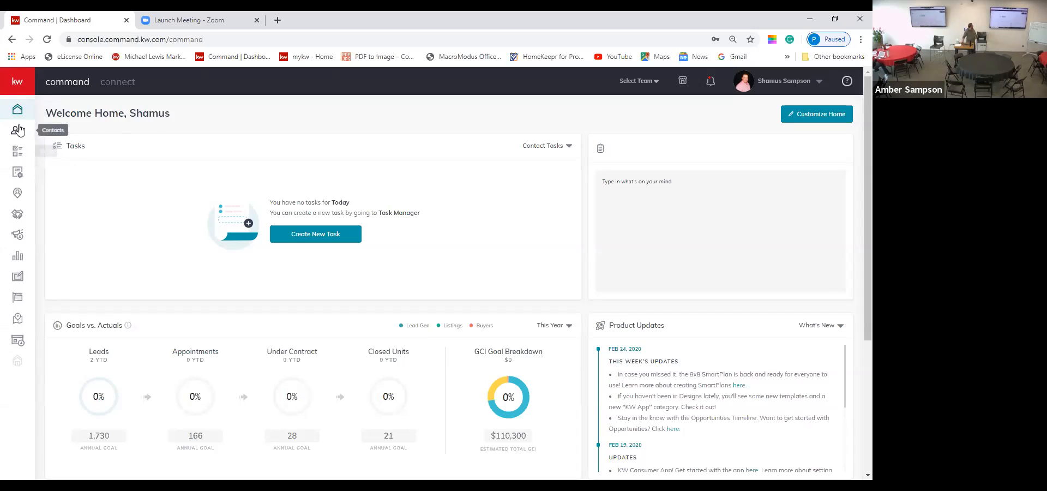
# Step: Expand the left sidebar and open Designs to list the 11 saved design templates
pyautogui.click(16, 83)
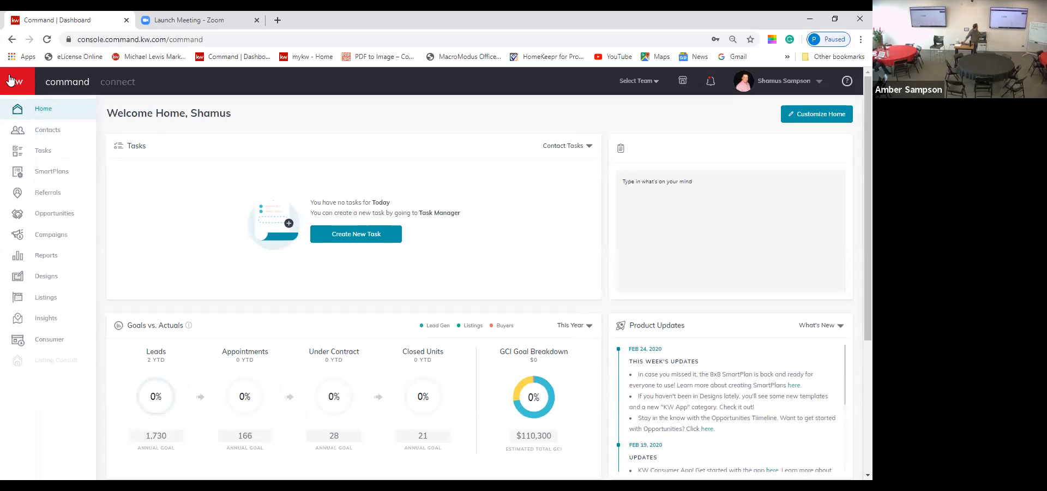
pyautogui.click(53, 278)
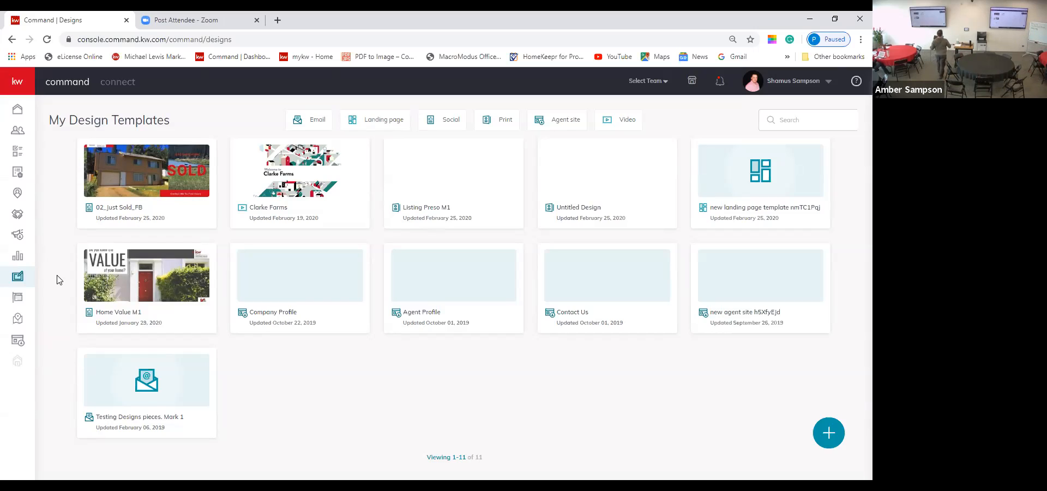
# Step: Filter the templates to Video and start a new Video-type design
pyautogui.moveTo(198, 398)
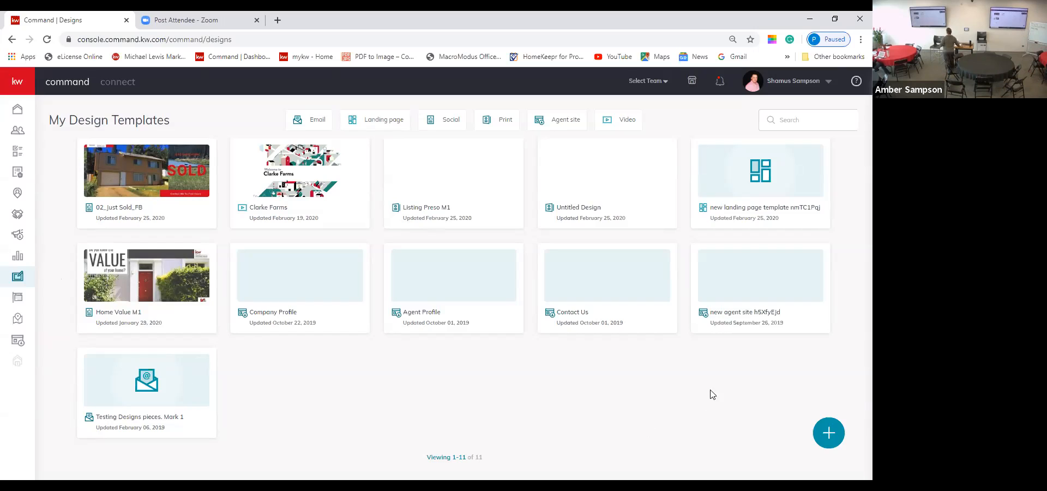
pyautogui.click(625, 124)
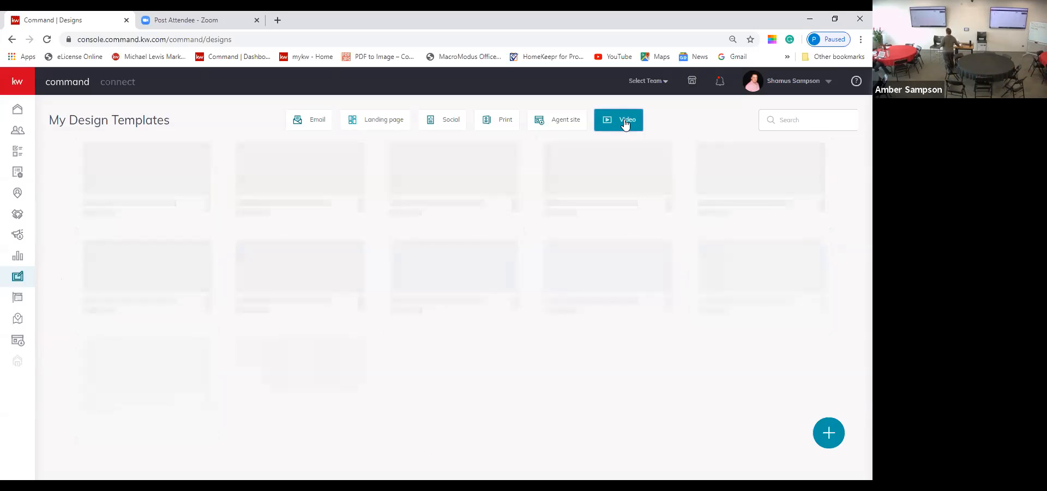
pyautogui.moveTo(506, 171)
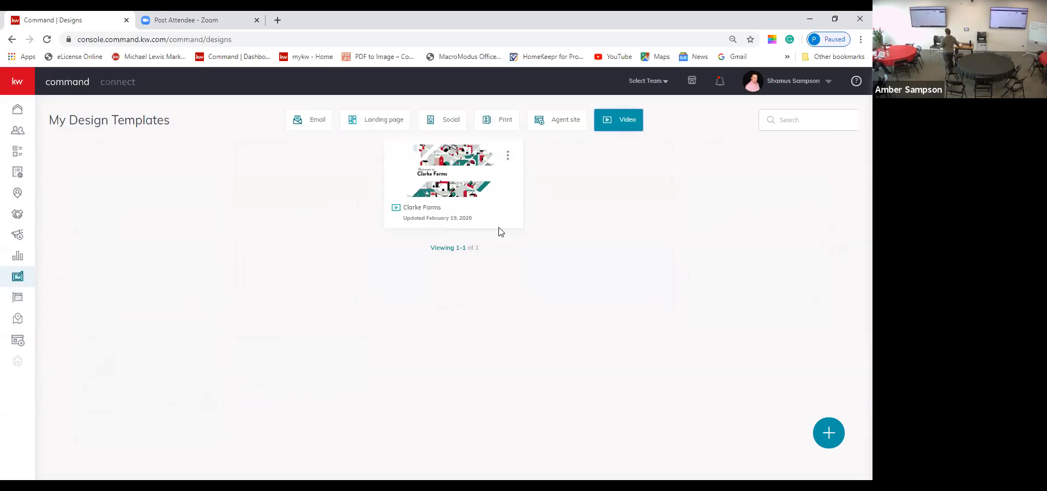
pyautogui.click(831, 436)
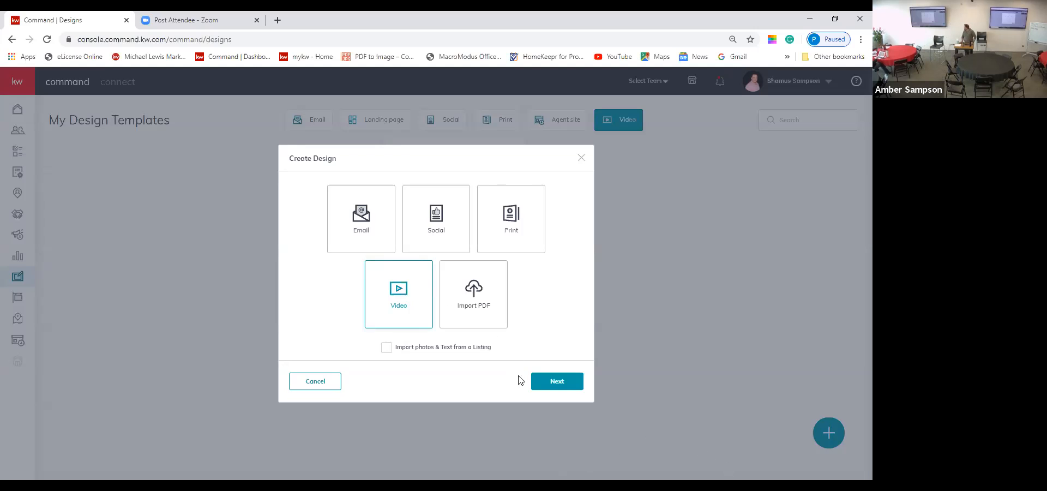
# Step: Pick Clarke Farms as the neighborhood and load its details ($475,880 average price, 5 homes)
pyautogui.click(545, 381)
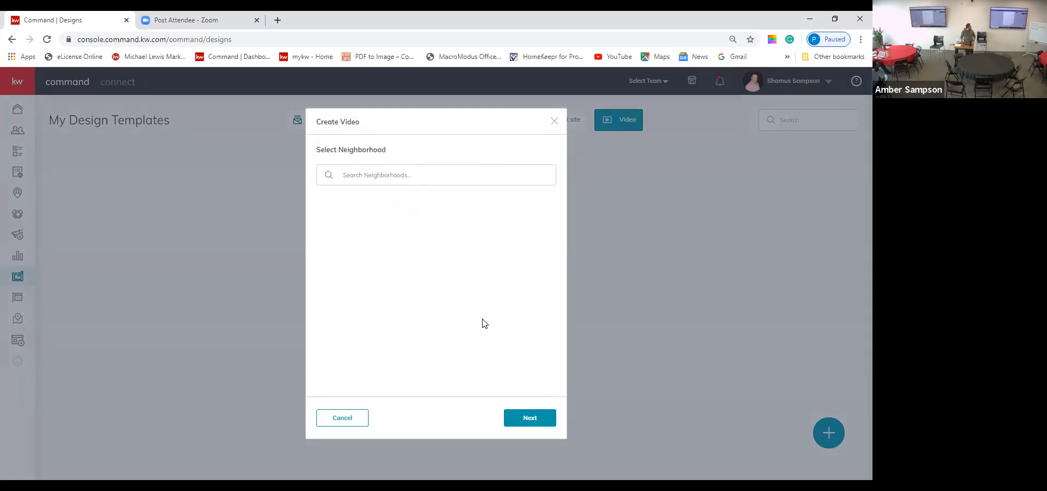
pyautogui.click(417, 175)
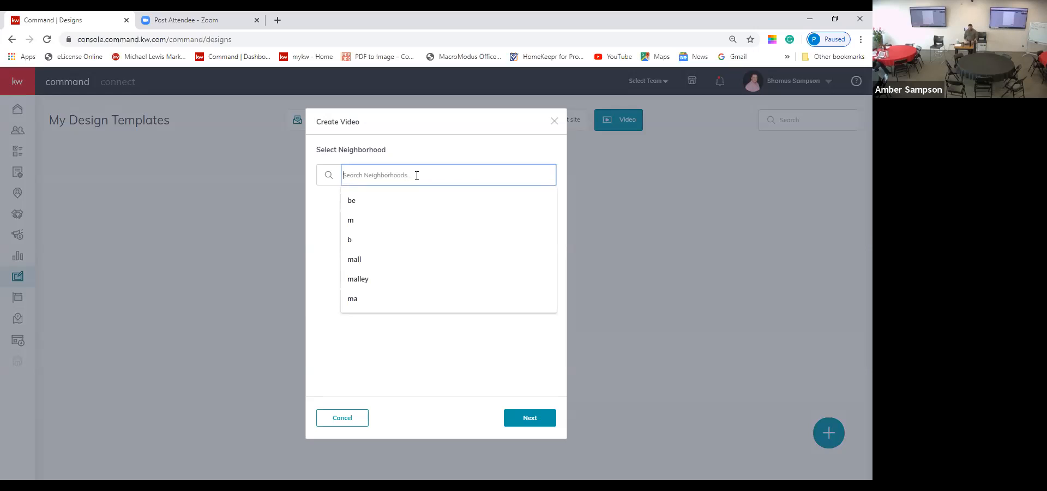
pyautogui.write('clarke farms')
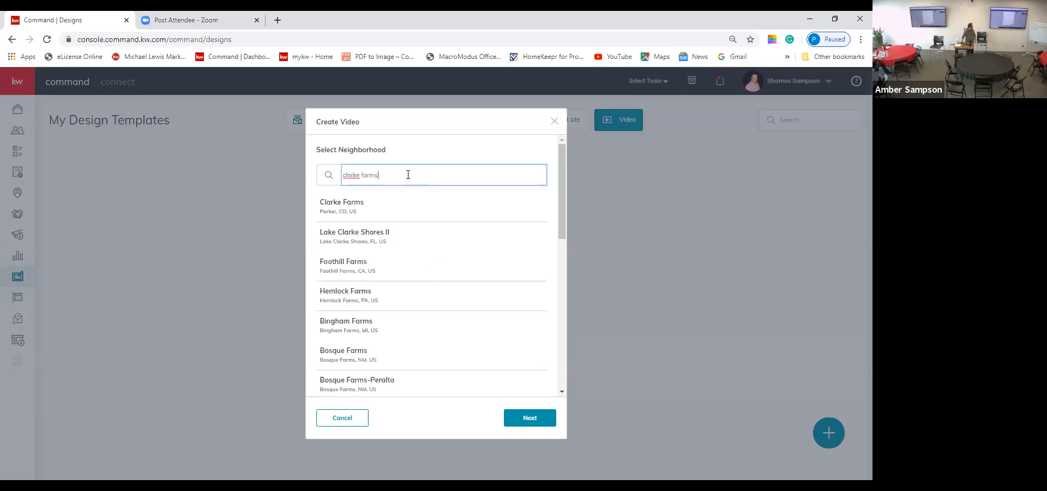
pyautogui.click(377, 208)
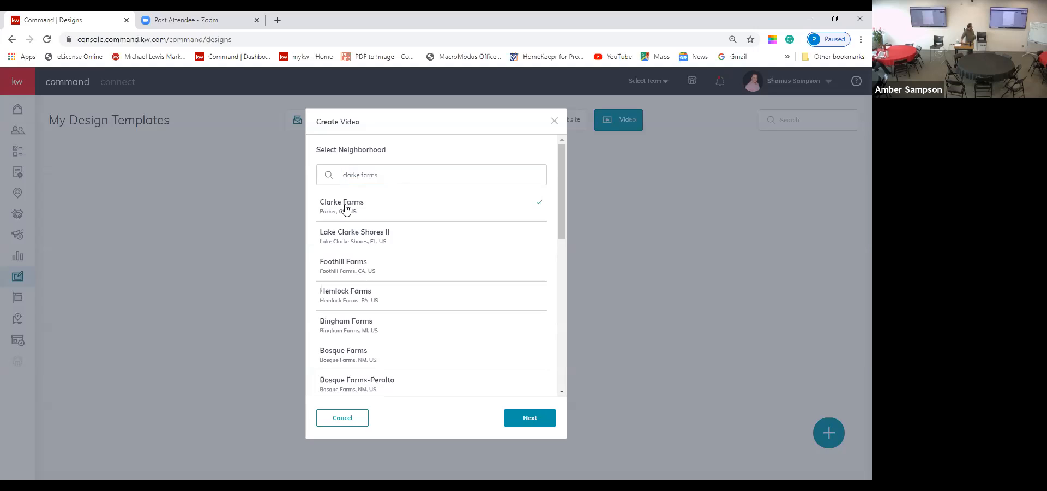
pyautogui.click(514, 415)
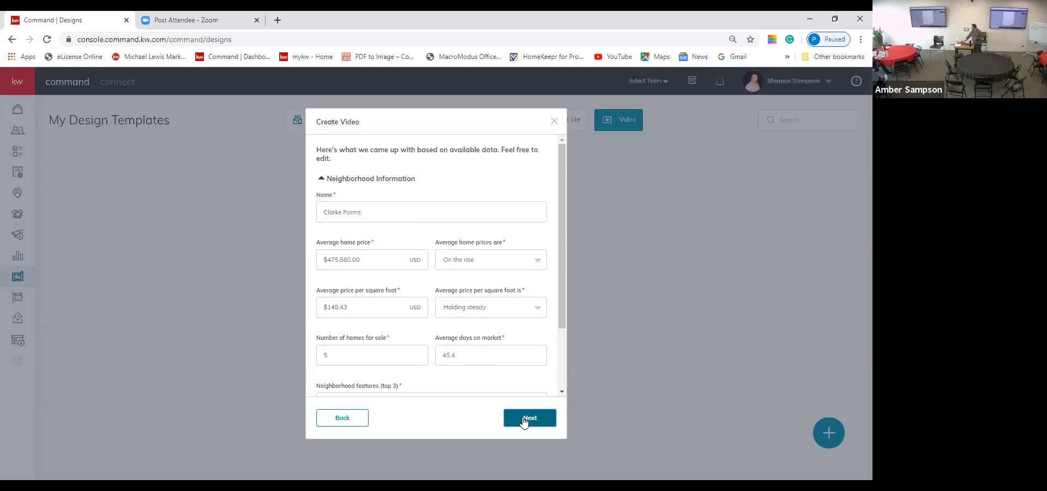
# Step: Remove Live Music from the neighborhood features, browsing the feature list without adding any
pyautogui.scroll(-3, 497, 344)
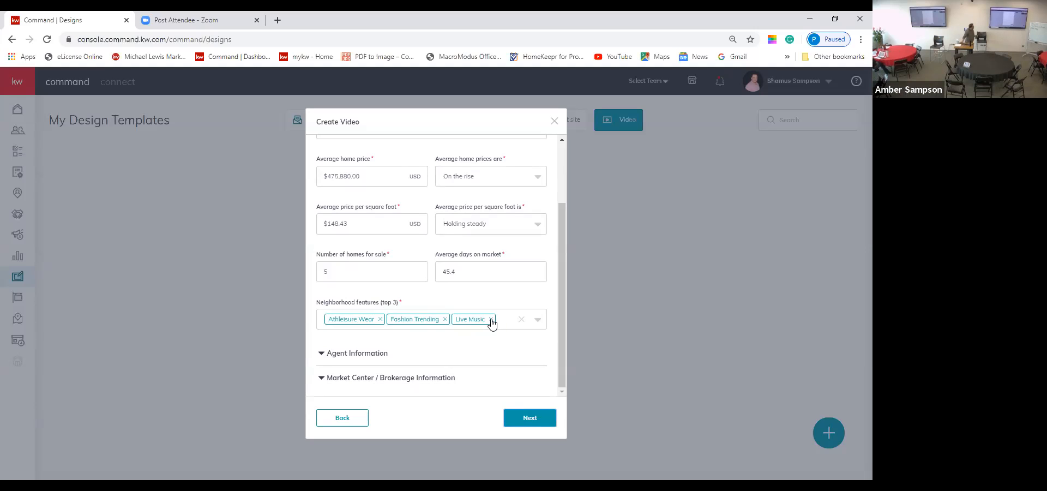
pyautogui.click(491, 320)
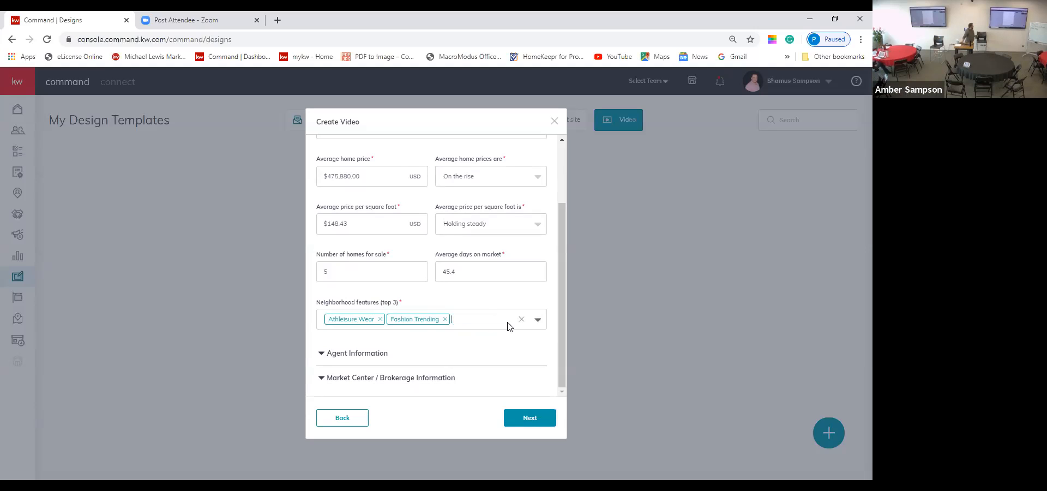
pyautogui.click(539, 322)
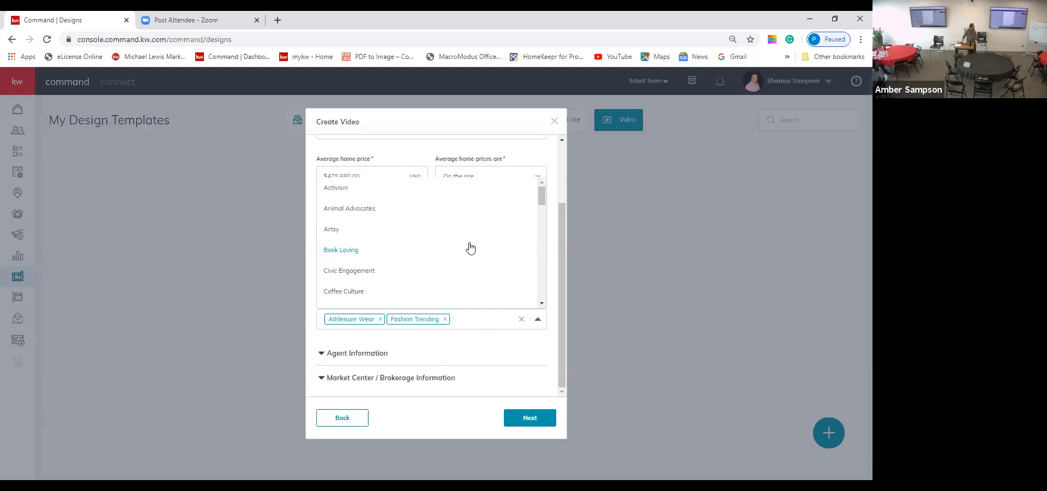
pyautogui.scroll(-1, 473, 250)
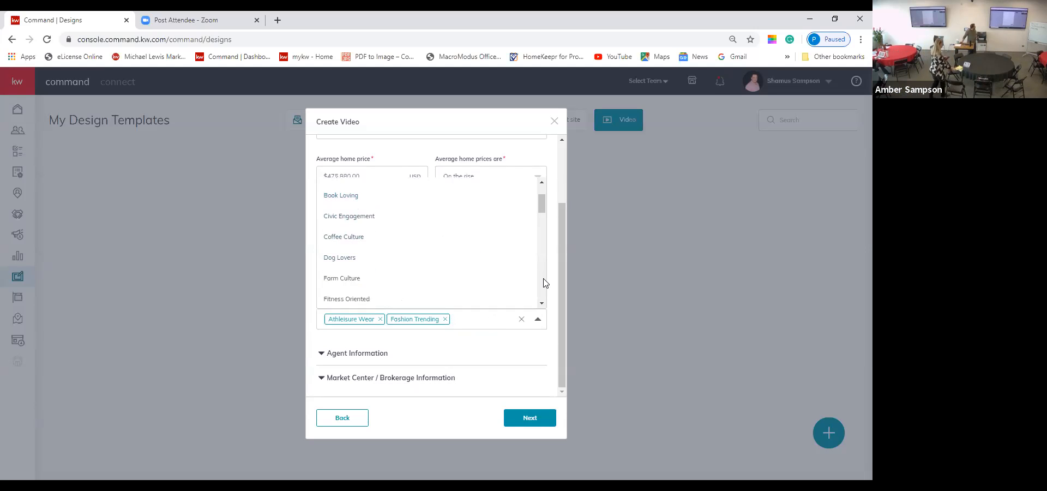
pyautogui.click(539, 320)
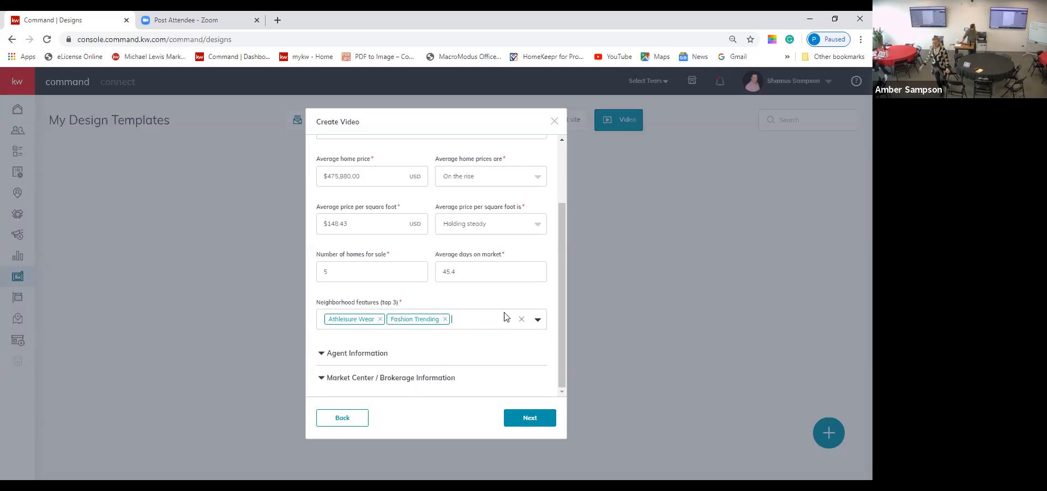
# Step: Expand the Agent Information and Market Center / Brokerage Information sections of the video form
pyautogui.click(361, 355)
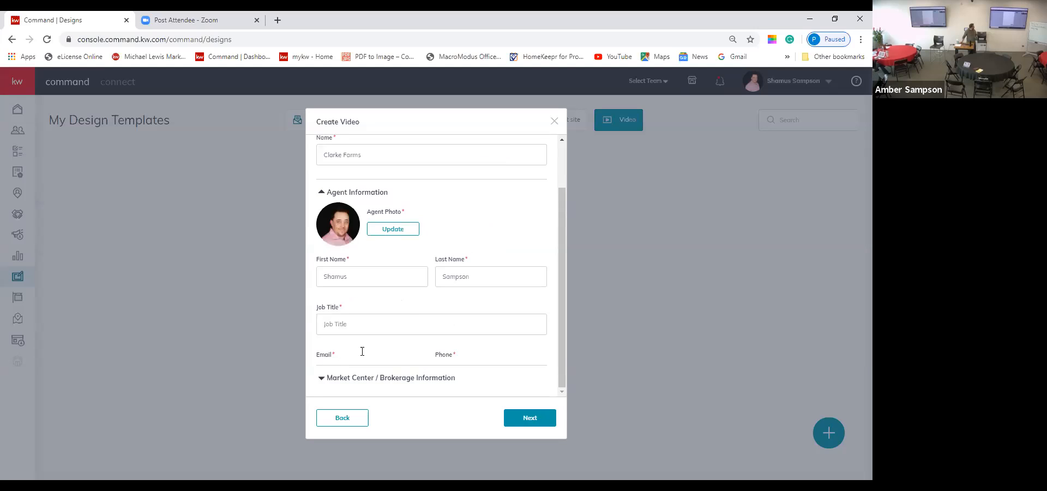
pyautogui.click(426, 295)
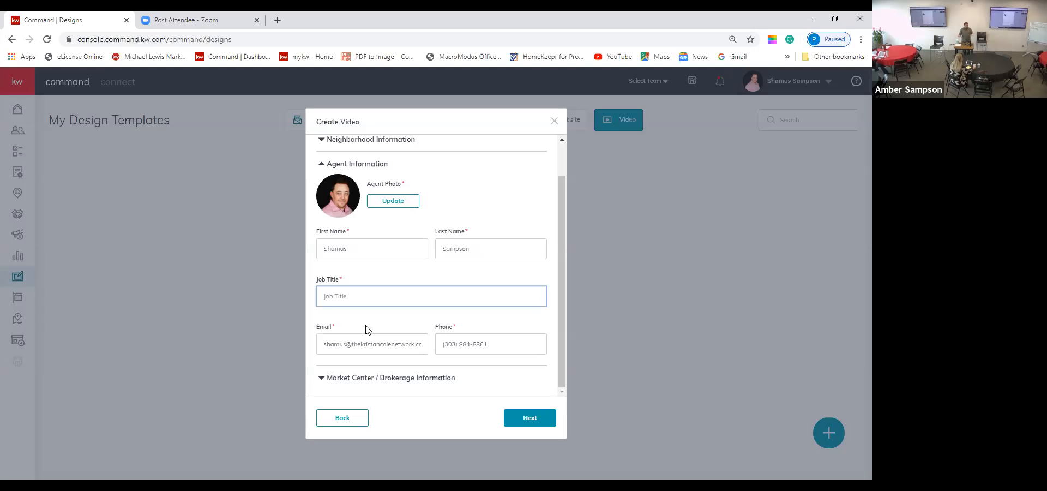
pyautogui.click(350, 379)
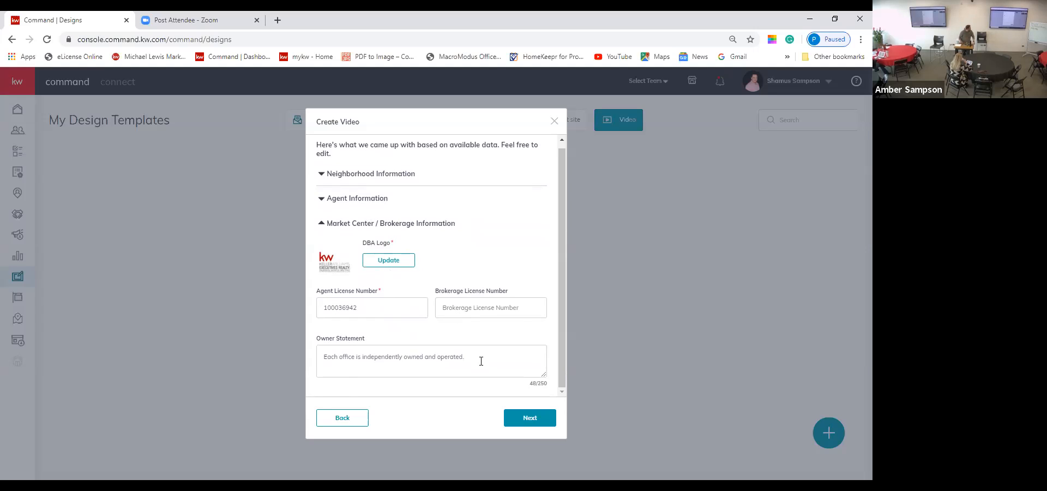
# Step: Try advancing the Create Video form, which shows the 'Please fill all fields.' warning
pyautogui.click(530, 418)
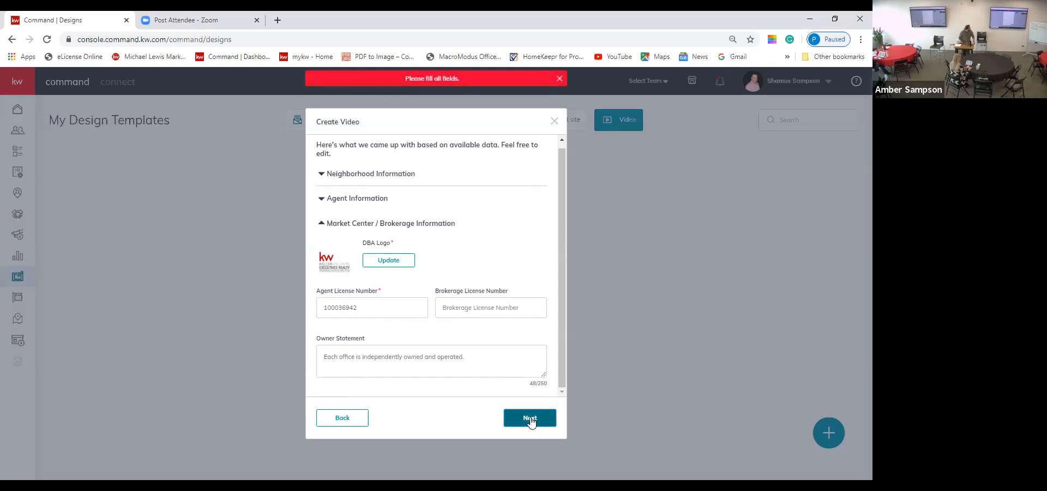
pyautogui.scroll(1, 523, 333)
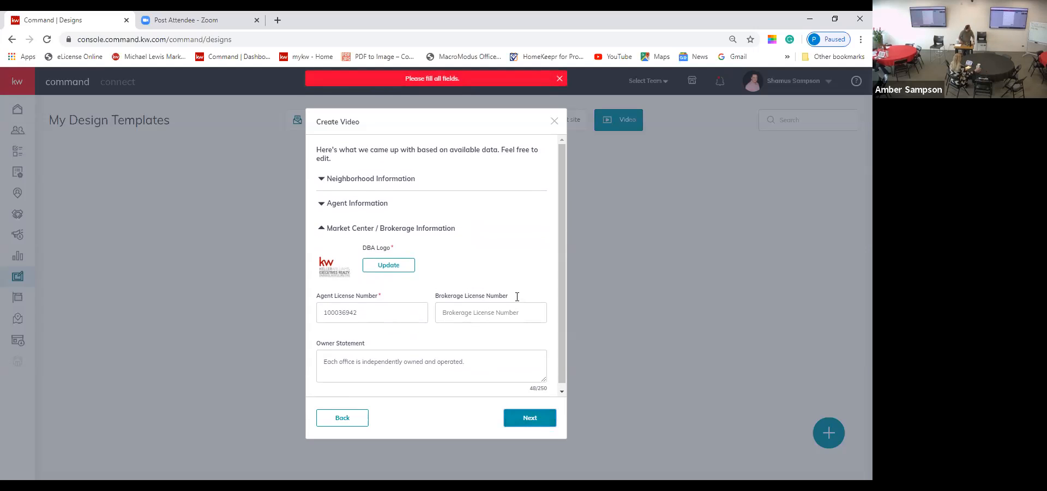
# Step: Enter 'Listing Specialist' as the agent's job title and retry advancing the form
pyautogui.click(444, 210)
pyautogui.click(392, 328)
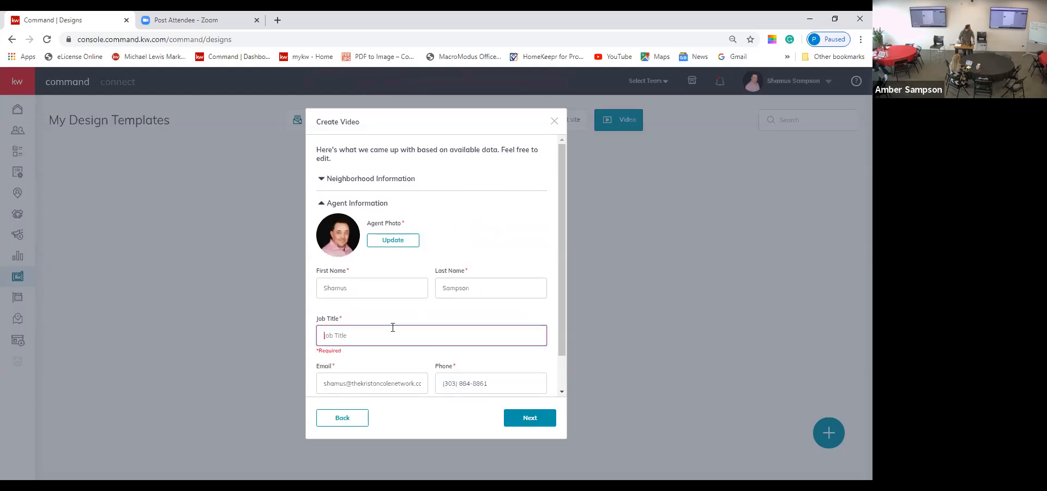
pyautogui.write('Listing Specialist')
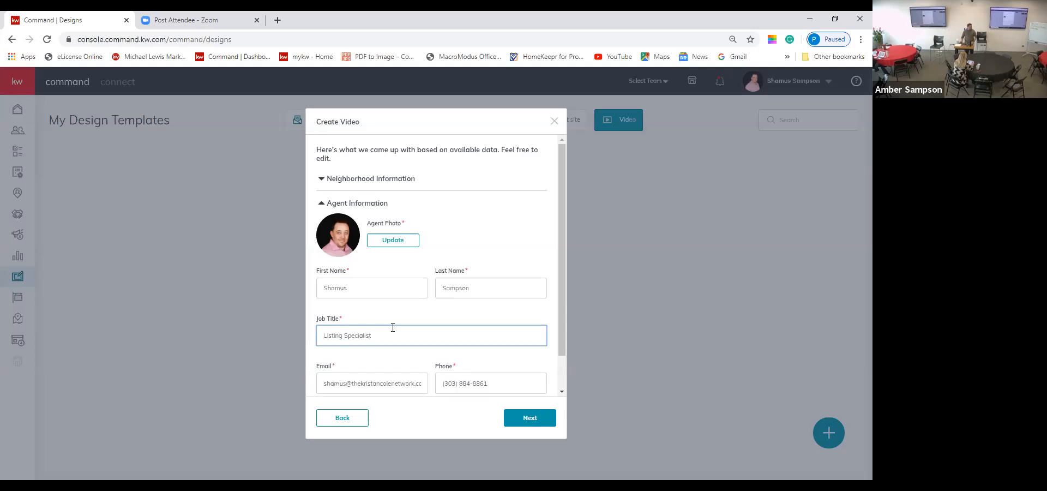
pyautogui.click(534, 421)
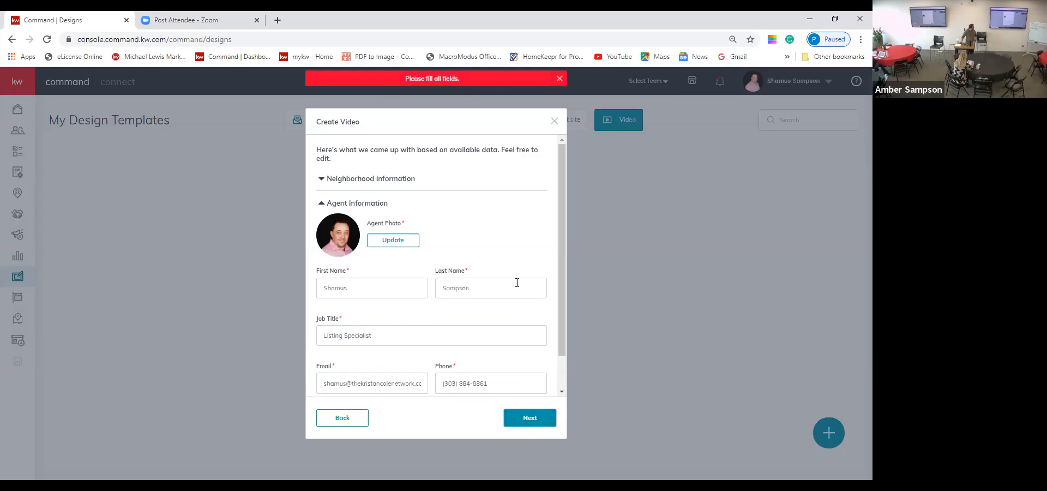
pyautogui.scroll(-1, 517, 286)
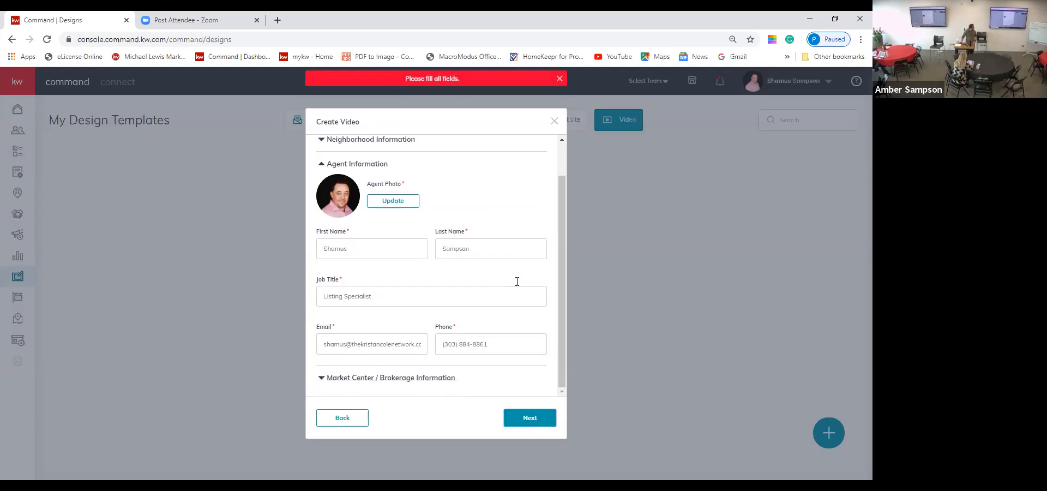
# Step: Choose Dog Lovers from the neighborhood features list as the third feature
pyautogui.click(433, 378)
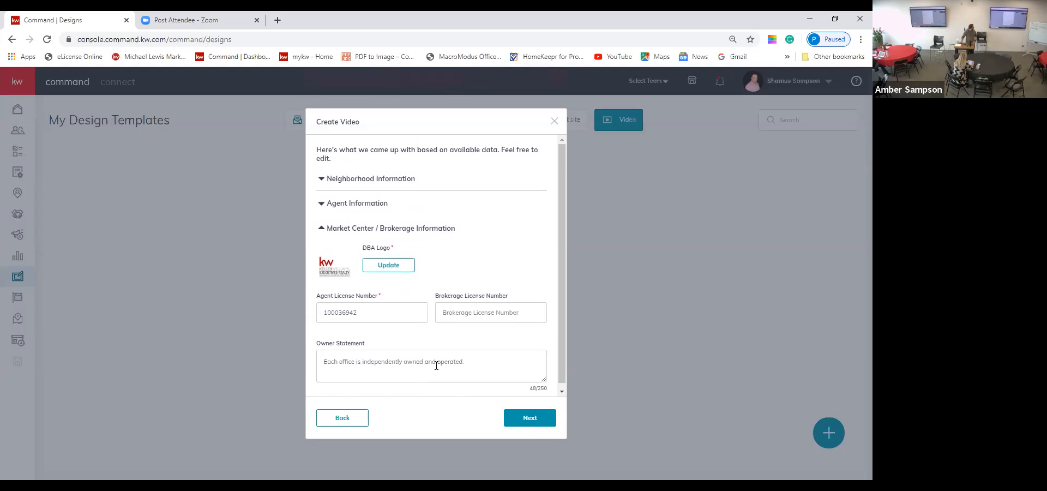
pyautogui.click(403, 179)
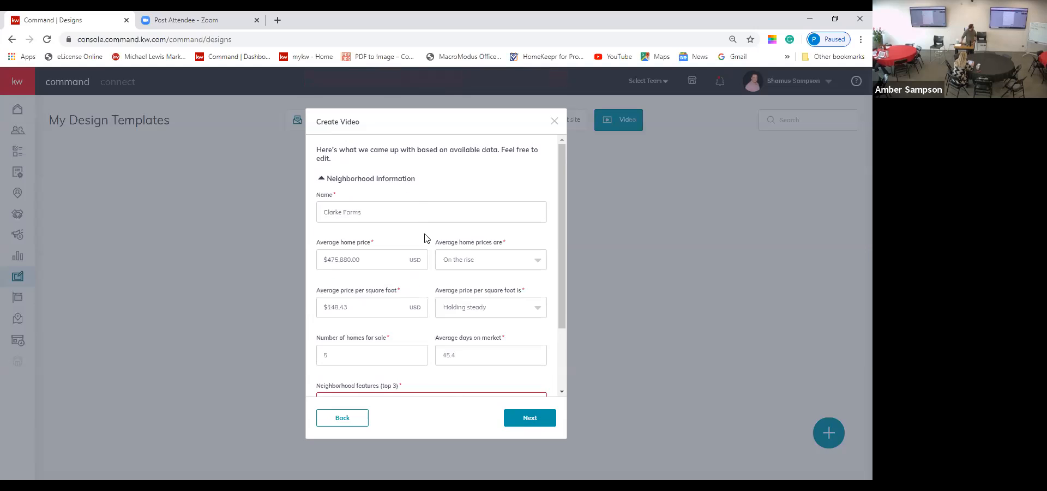
pyautogui.scroll(-2, 423, 238)
pyautogui.scroll(-1, 453, 276)
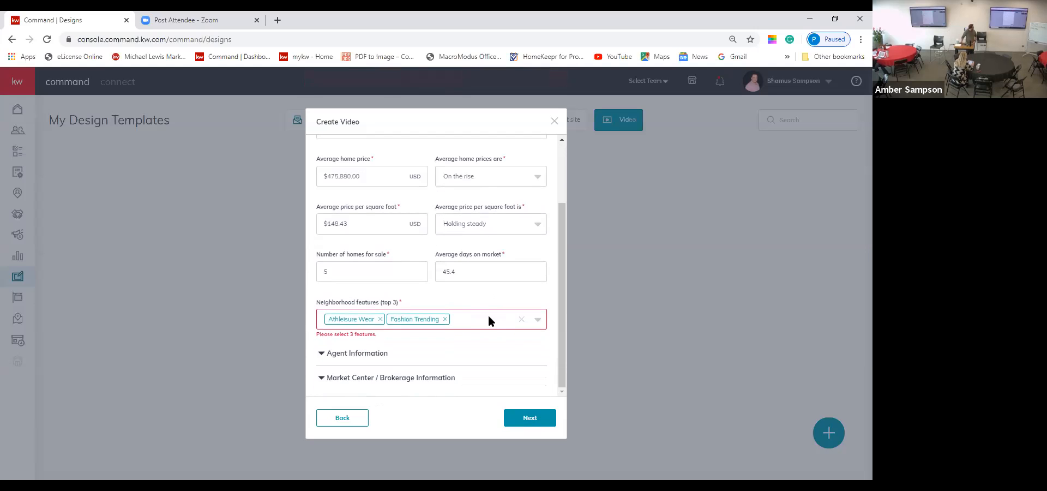
pyautogui.click(538, 321)
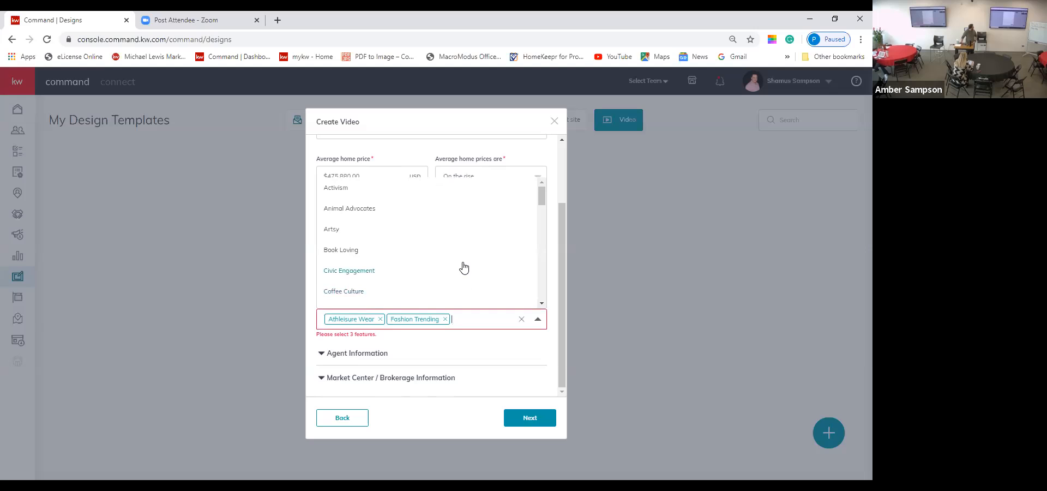
pyautogui.scroll(-1, 464, 267)
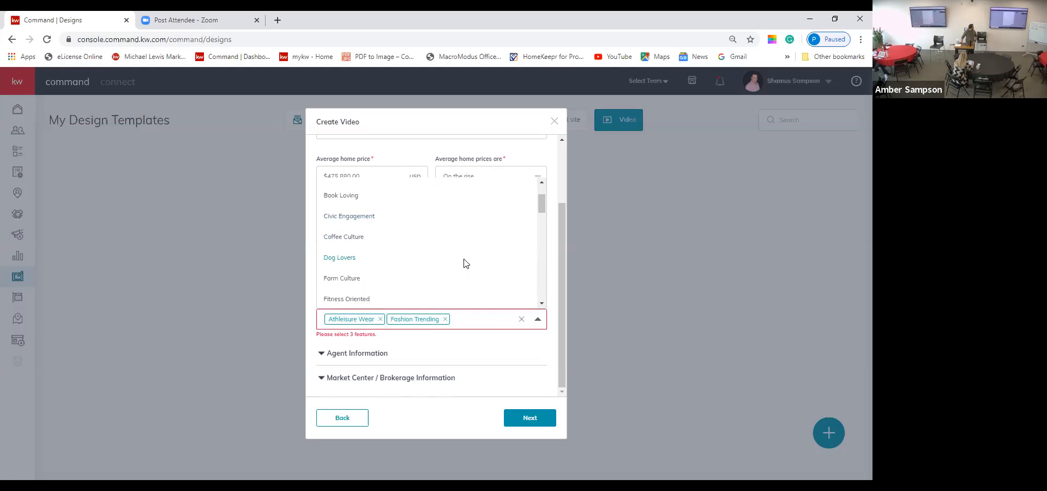
pyautogui.click(465, 262)
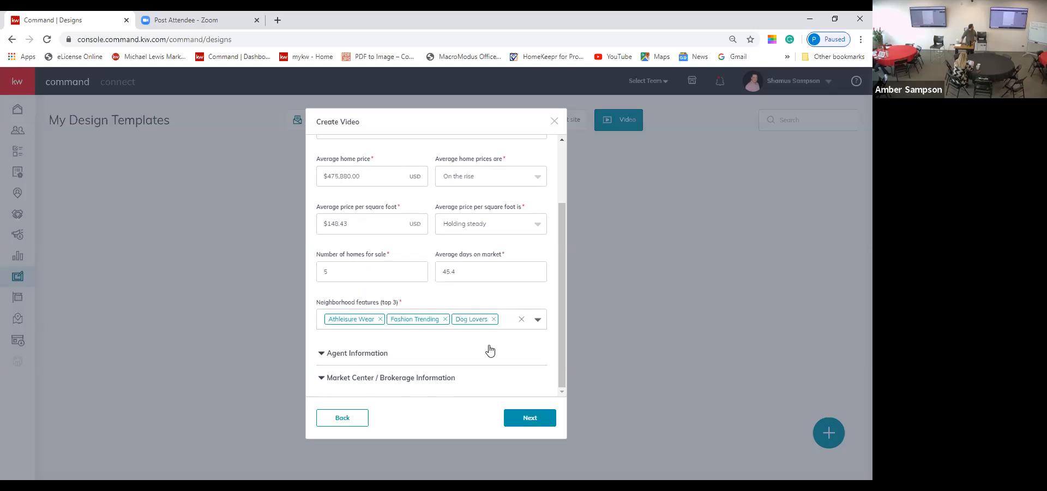
# Step: Submit the Clarke Farms details with Next to generate the video preview
pyautogui.click(525, 419)
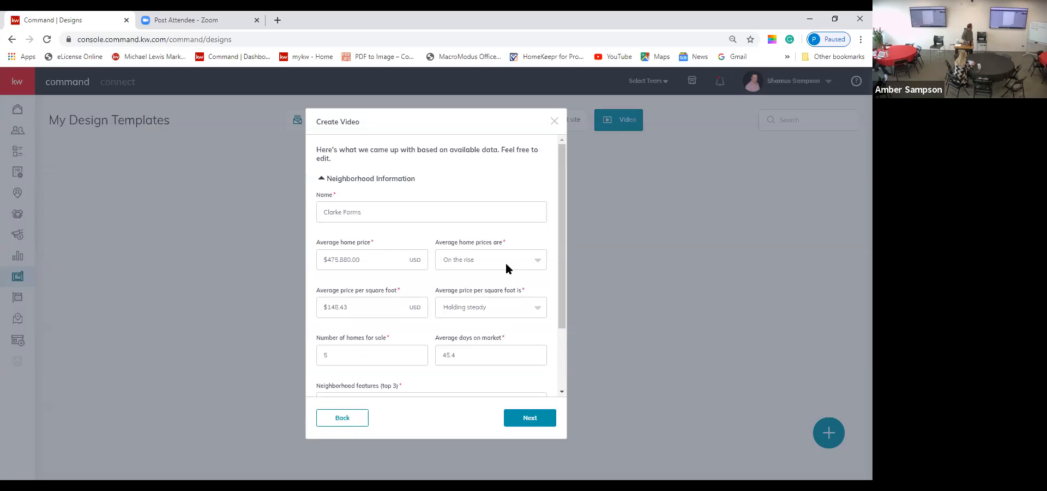
# Step: Close the dialog and play the 1:00 Clarke Farms video full screen from its card
pyautogui.click(554, 120)
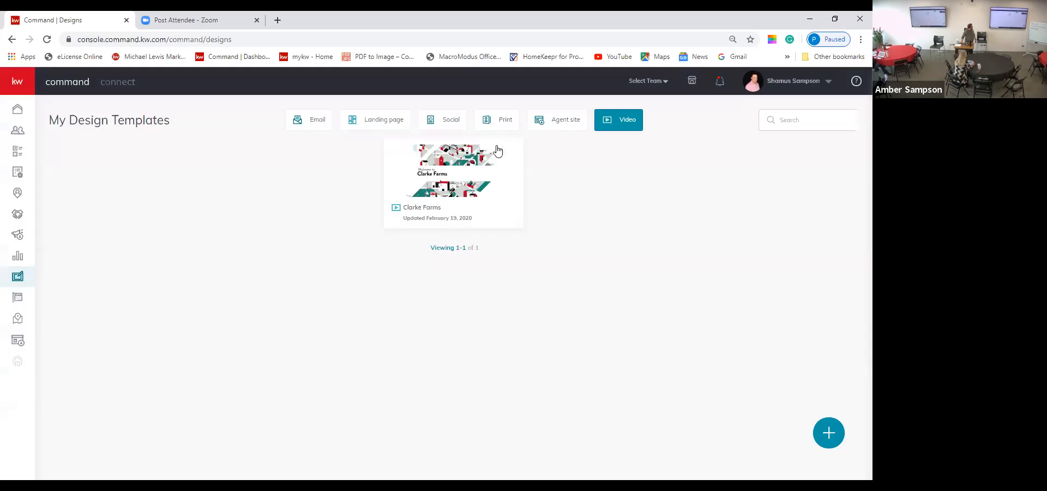
pyautogui.click(420, 208)
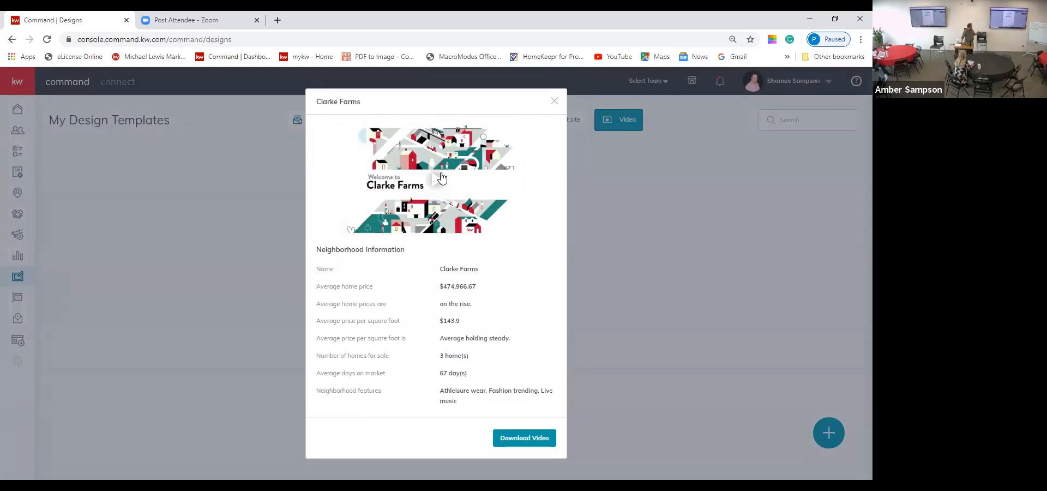
pyautogui.click(439, 179)
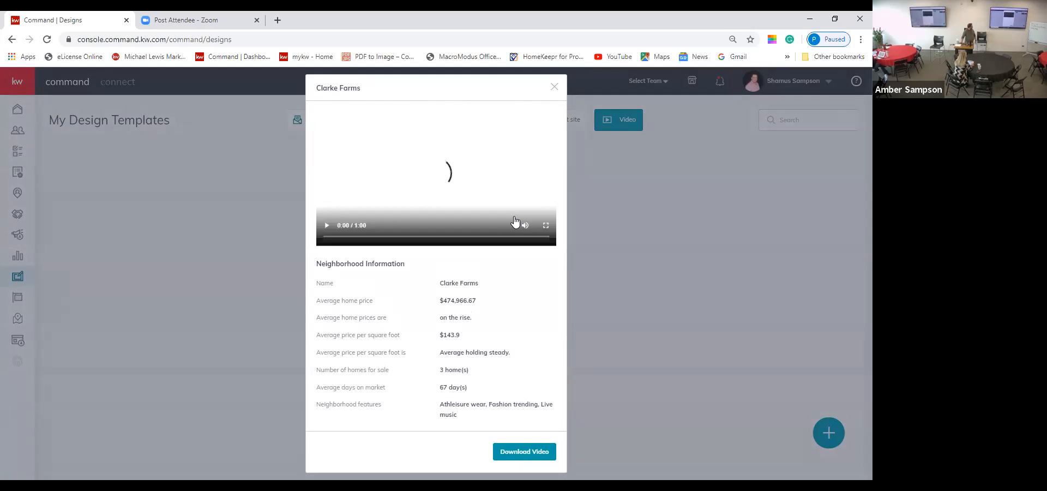
pyautogui.click(546, 226)
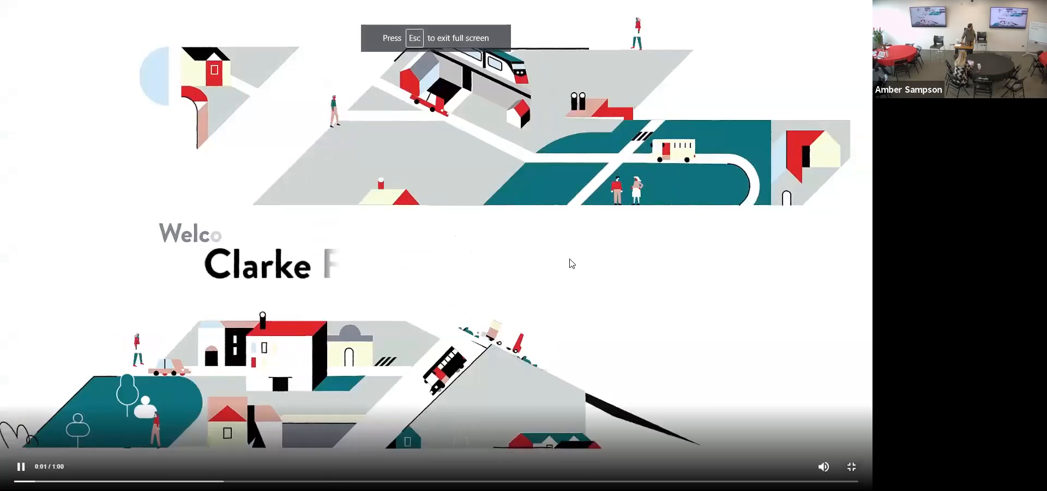
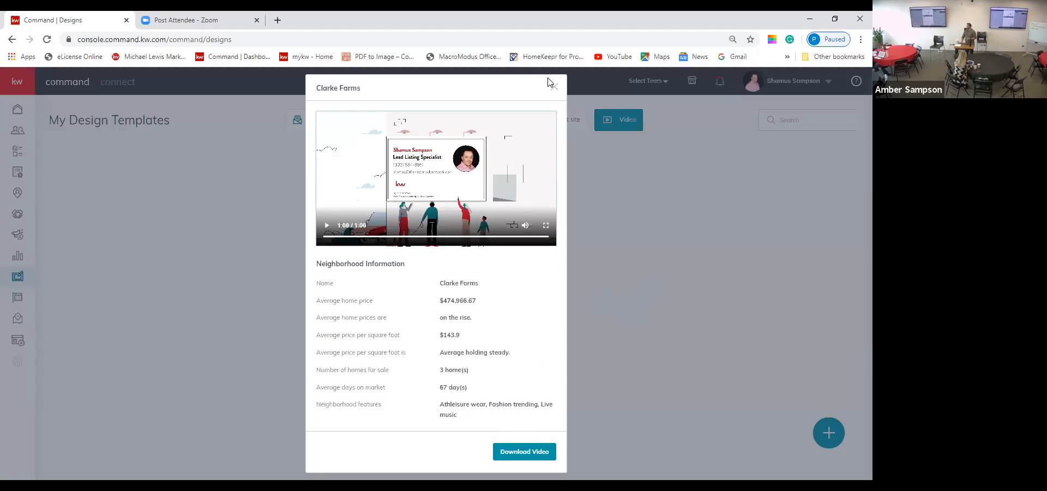
# Step: Close the Clarke Farms video details to return to the video templates list
pyautogui.click(554, 88)
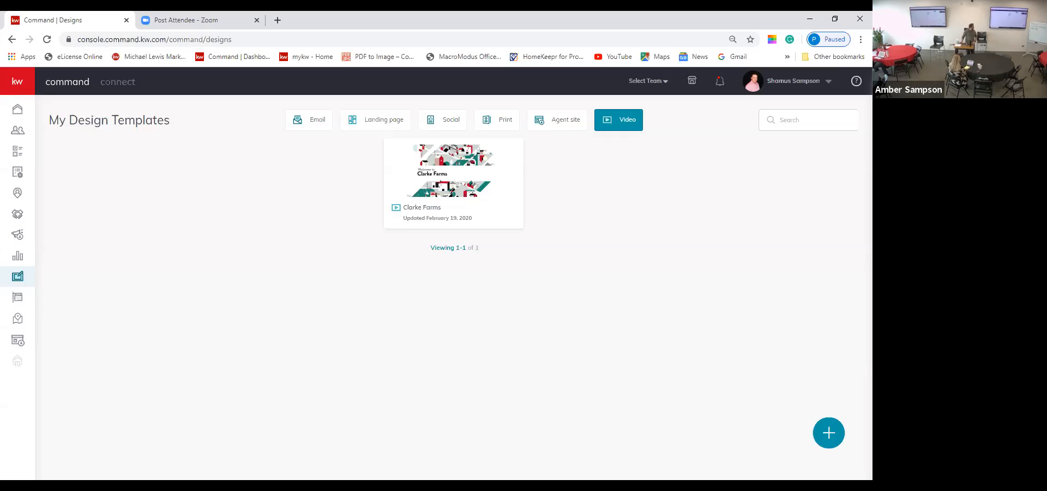
# Step: Start a new Print design that imports photos and text from a listing
pyautogui.click(829, 433)
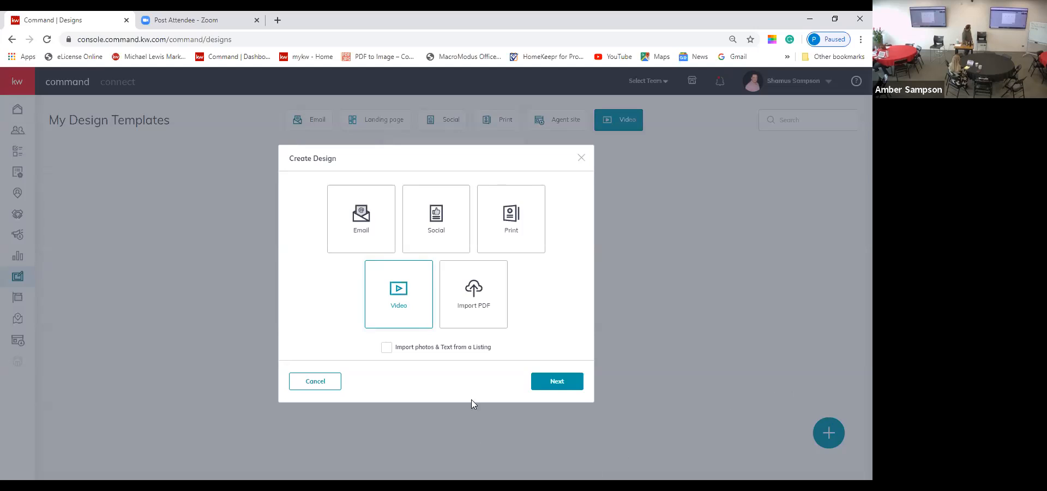
pyautogui.click(522, 234)
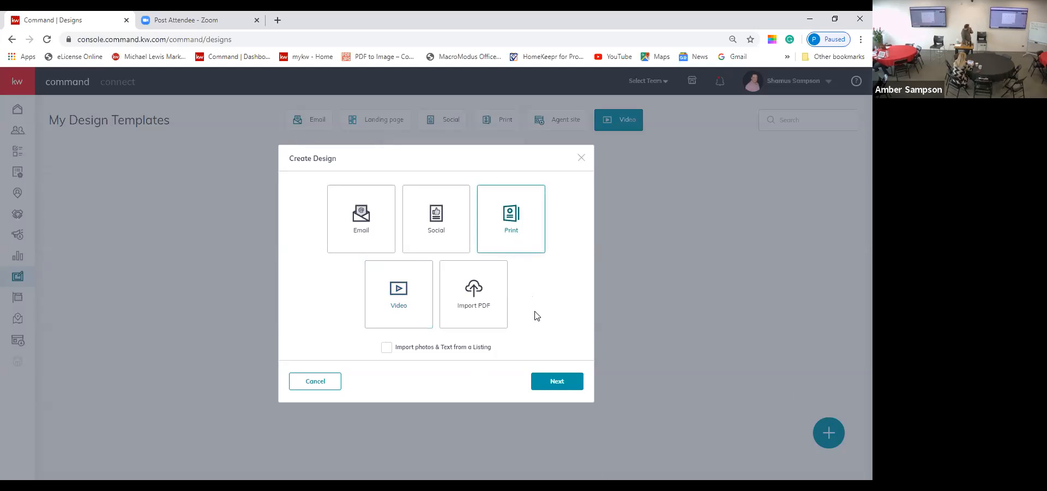
pyautogui.click(386, 349)
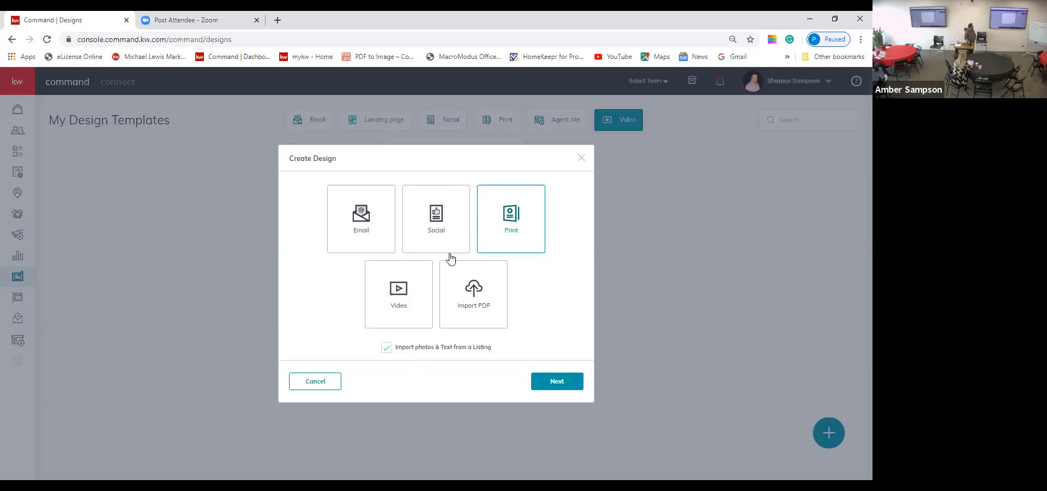
pyautogui.click(555, 381)
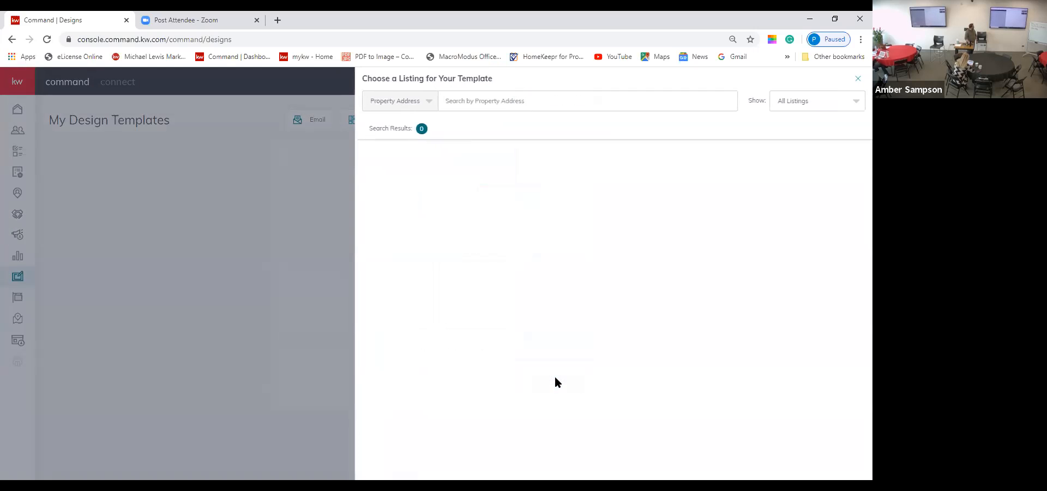
# Step: Search listings by the property's street address and select the first matching listing
pyautogui.click(554, 101)
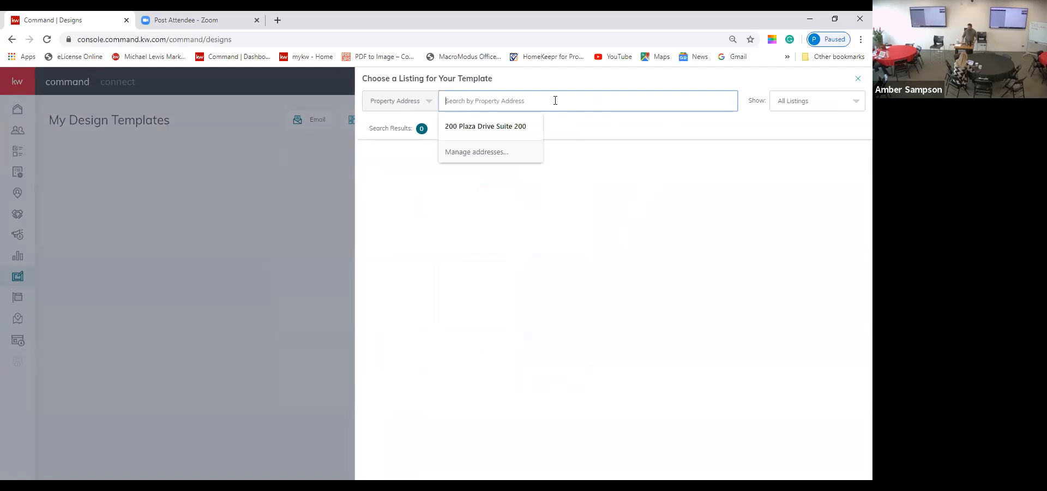
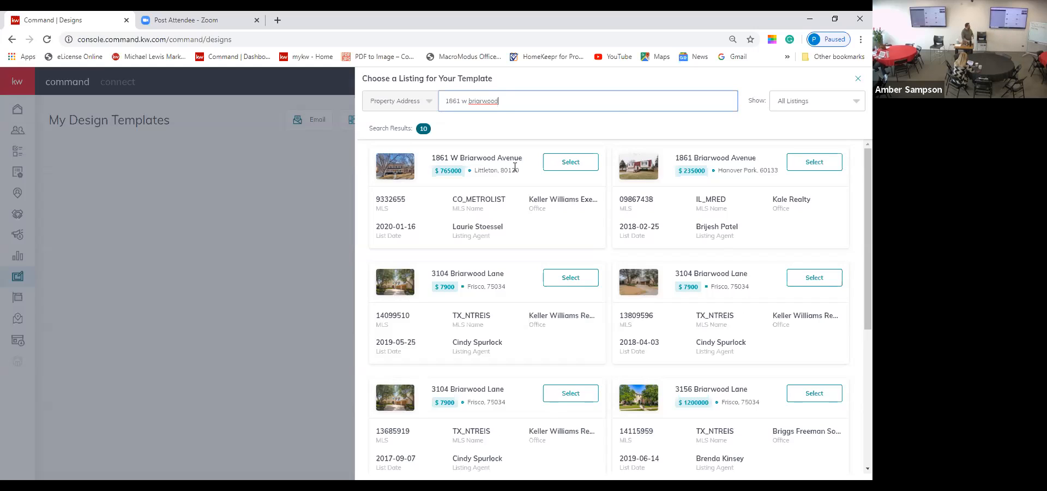
pyautogui.click(570, 162)
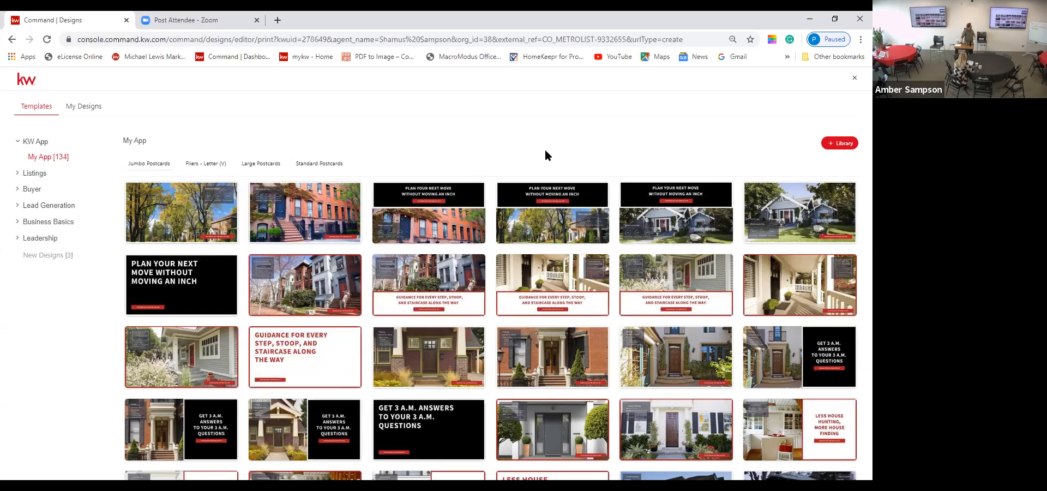
# Step: Expand the Listings template categories and choose Just Sold
pyautogui.moveTo(539, 191)
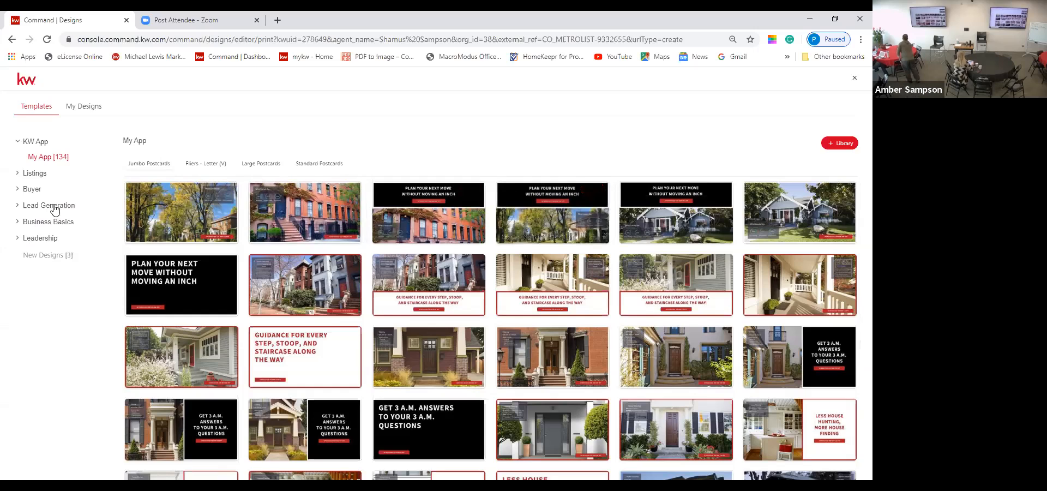
pyautogui.click(28, 174)
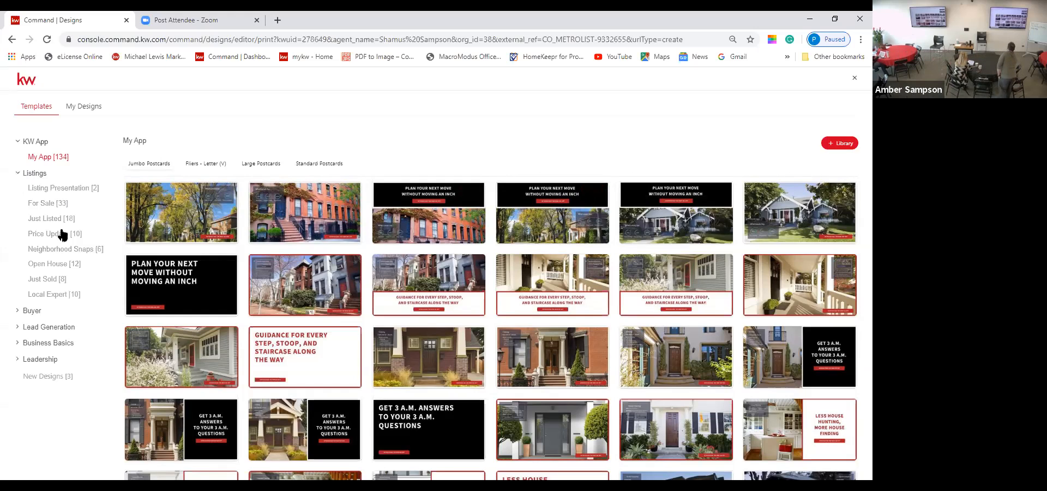
pyautogui.click(54, 279)
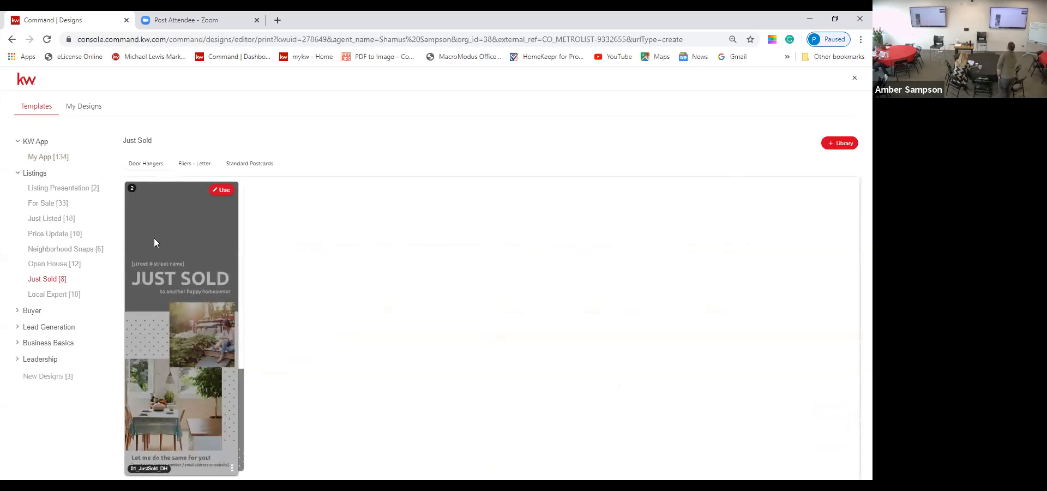
# Step: Switch to Just Sold Standard Postcards, then expand the Buyer and Lead Generation categories
pyautogui.click(198, 167)
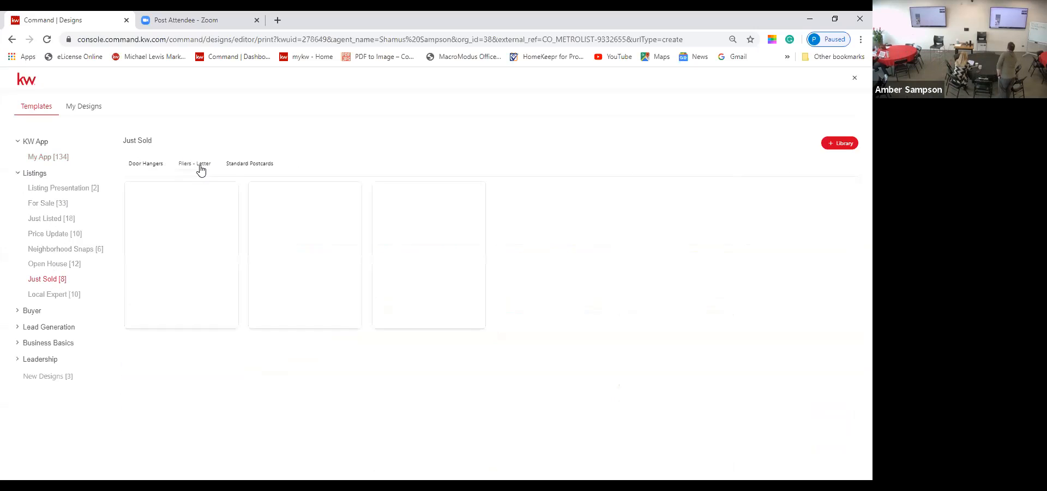
pyautogui.click(258, 169)
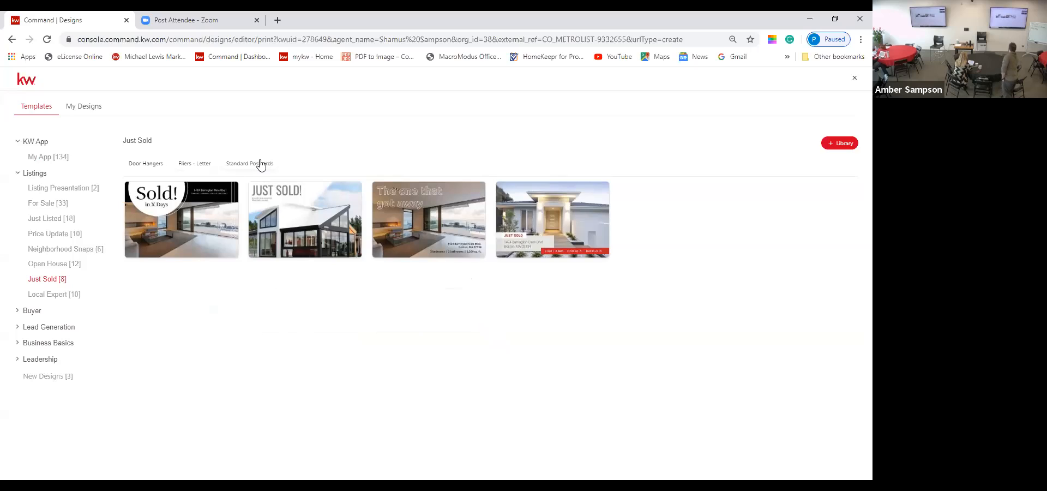
pyautogui.click(38, 316)
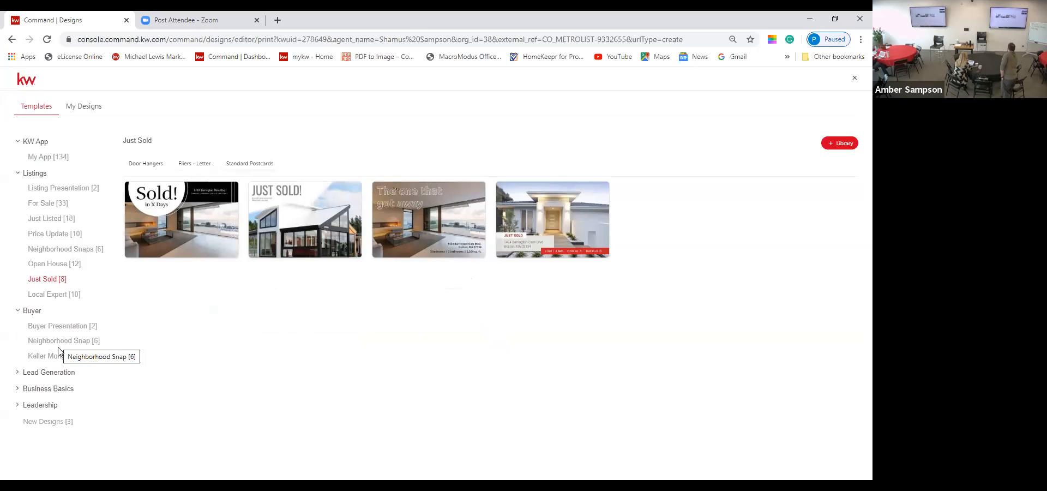
pyautogui.click(58, 376)
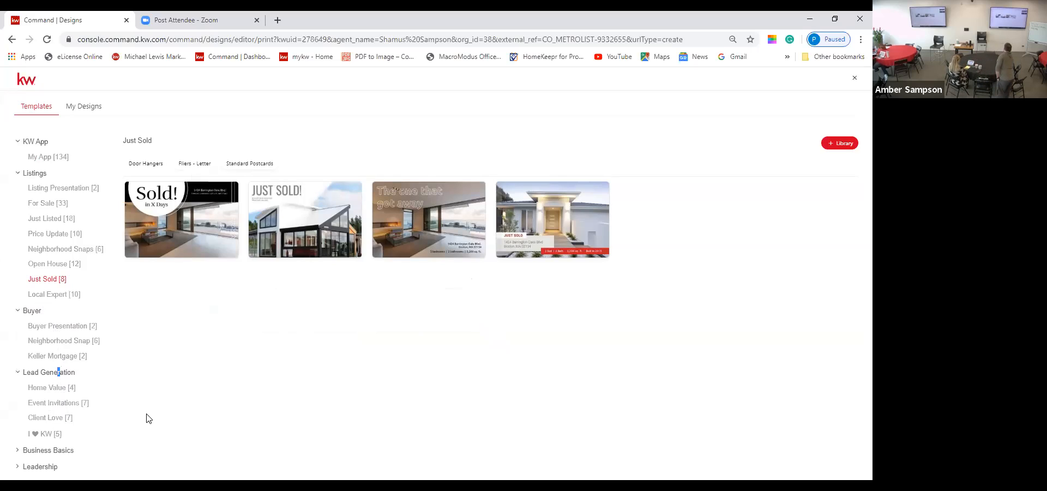
# Step: Expand the Business Basics and Leadership categories further down the sidebar
pyautogui.click(49, 449)
pyautogui.scroll(-1, 51, 452)
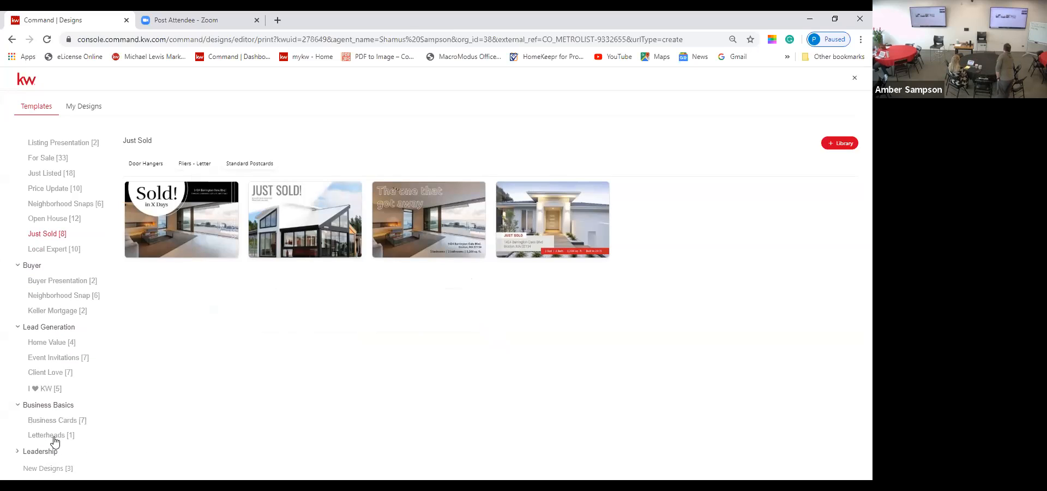
pyautogui.click(48, 452)
pyautogui.scroll(-1, 49, 453)
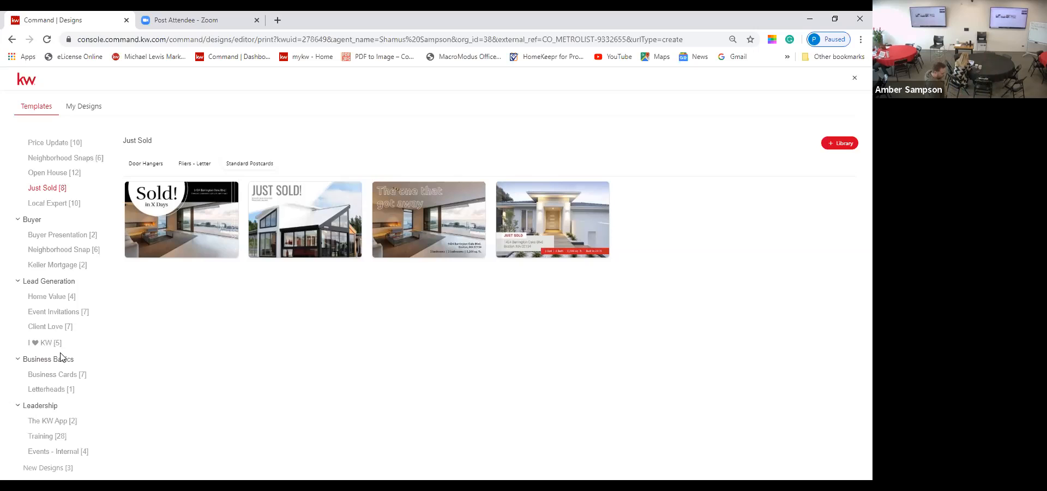
pyautogui.moveTo(173, 216)
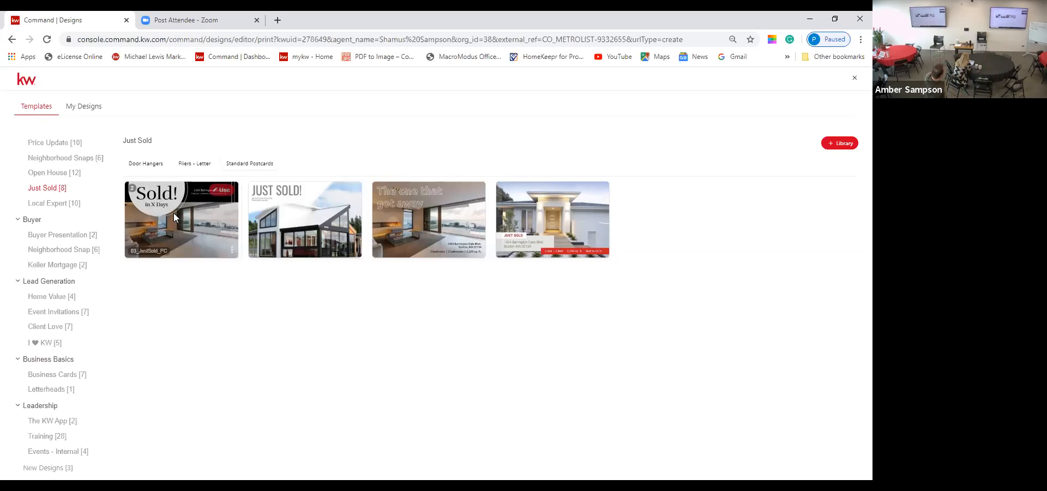
pyautogui.moveTo(461, 231)
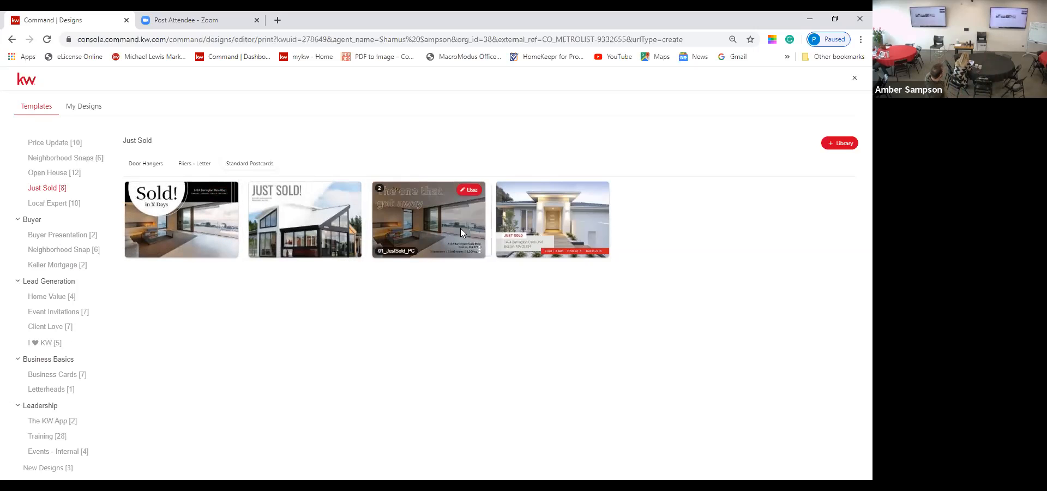
pyautogui.moveTo(268, 242)
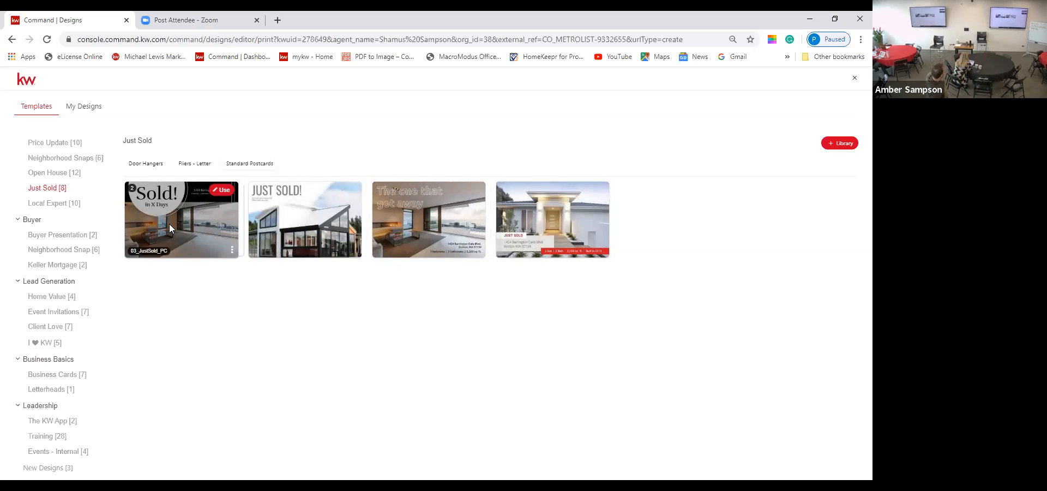
# Step: Use the 03_JustSold_PC 'Sold! in X Days' postcard template
pyautogui.click(221, 192)
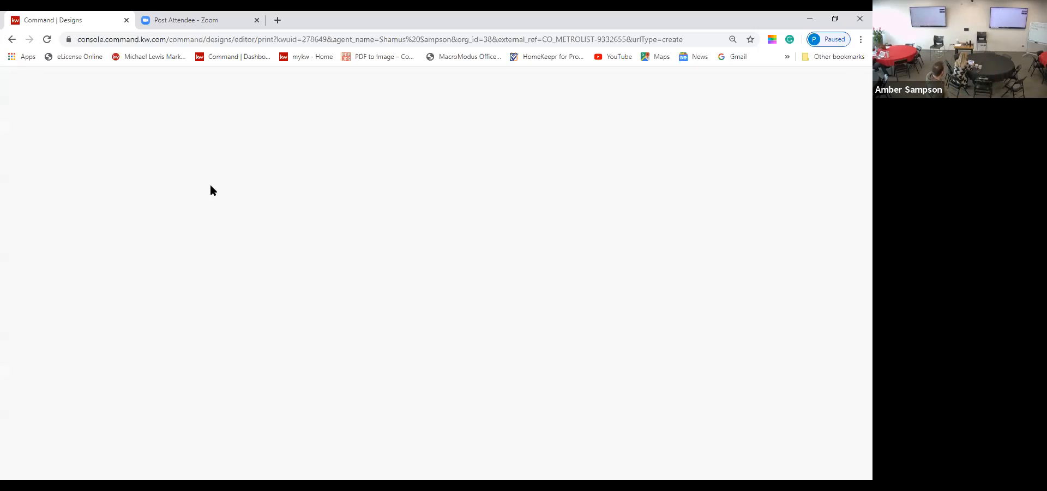
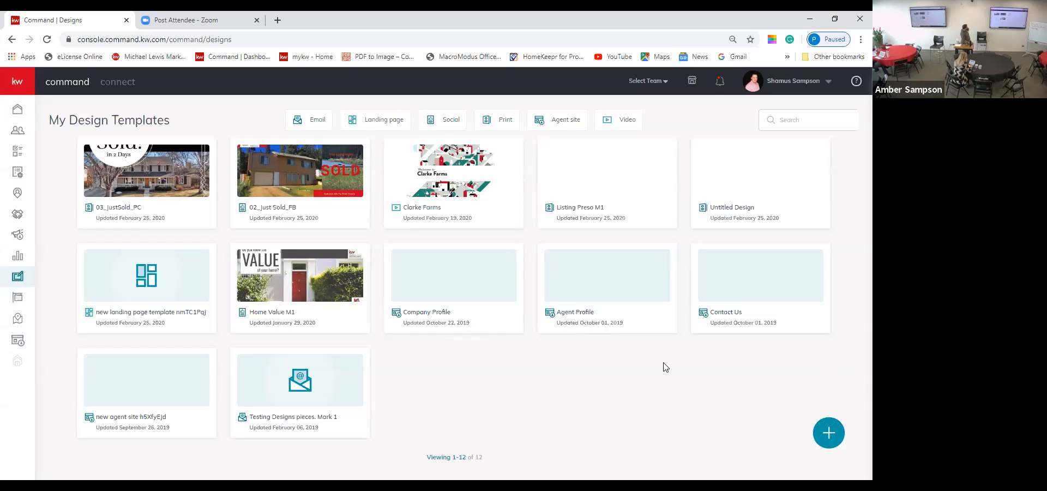
# Step: Start a new design from My Design Templates and choose Social as its type
pyautogui.click(829, 434)
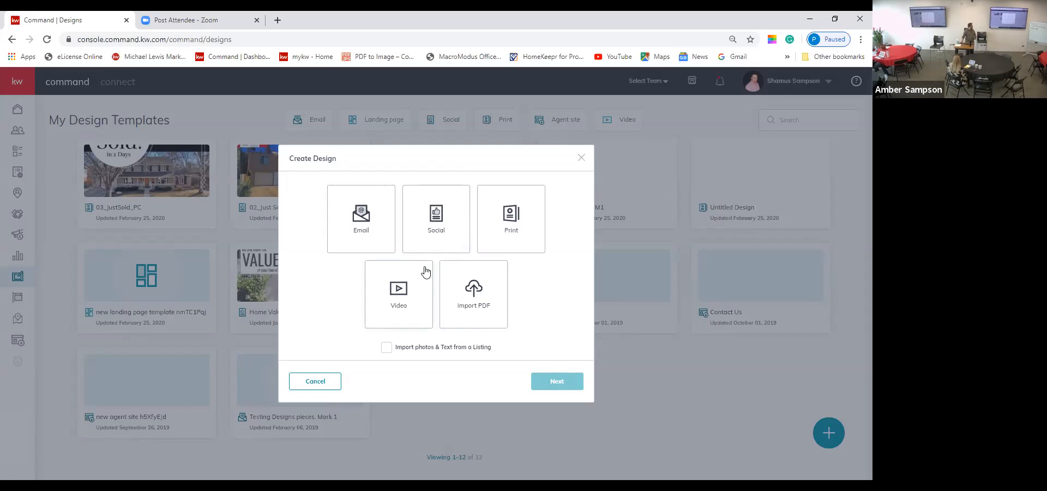
pyautogui.click(446, 221)
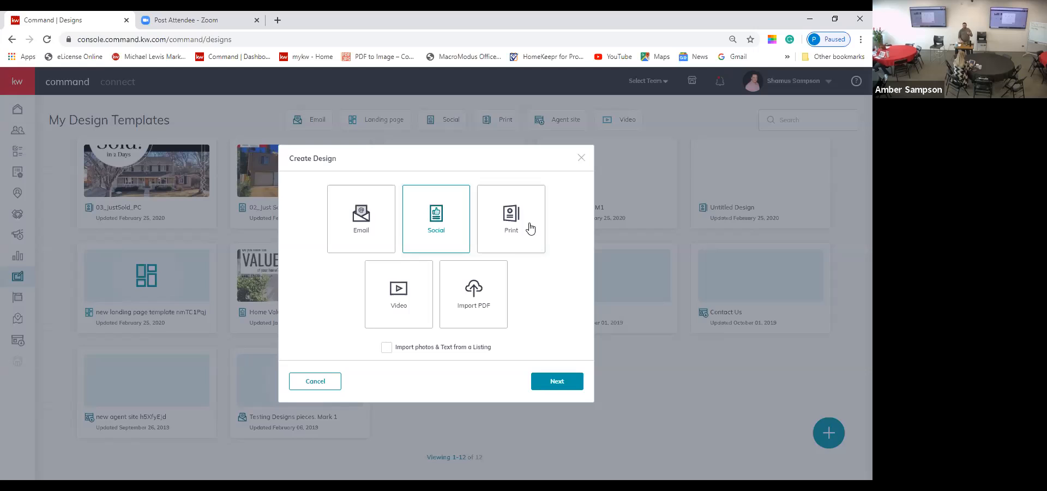
# Step: Continue past Create Design to the Templates library of Instagram designs
pyautogui.click(565, 380)
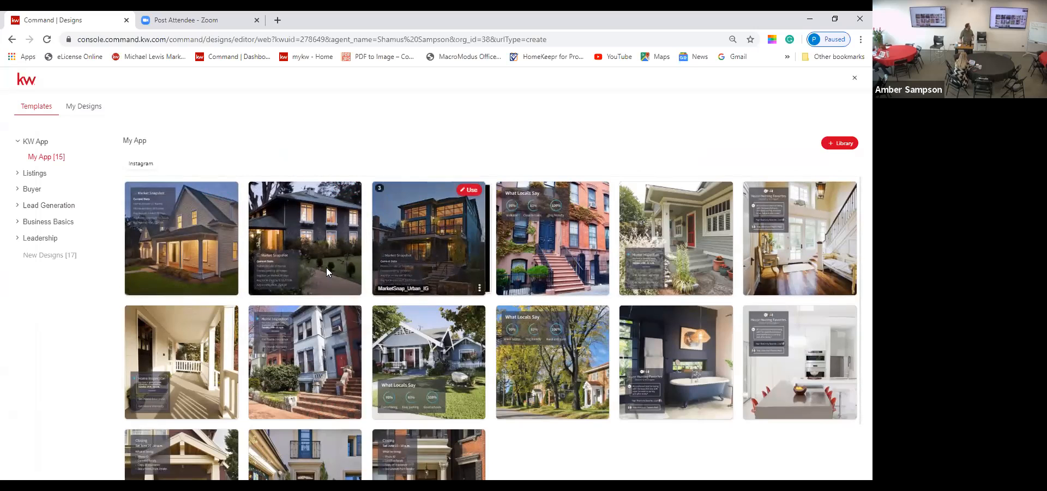
# Step: Expand Lead Generation in the template sidebar and show its My Website templates
pyautogui.click(31, 210)
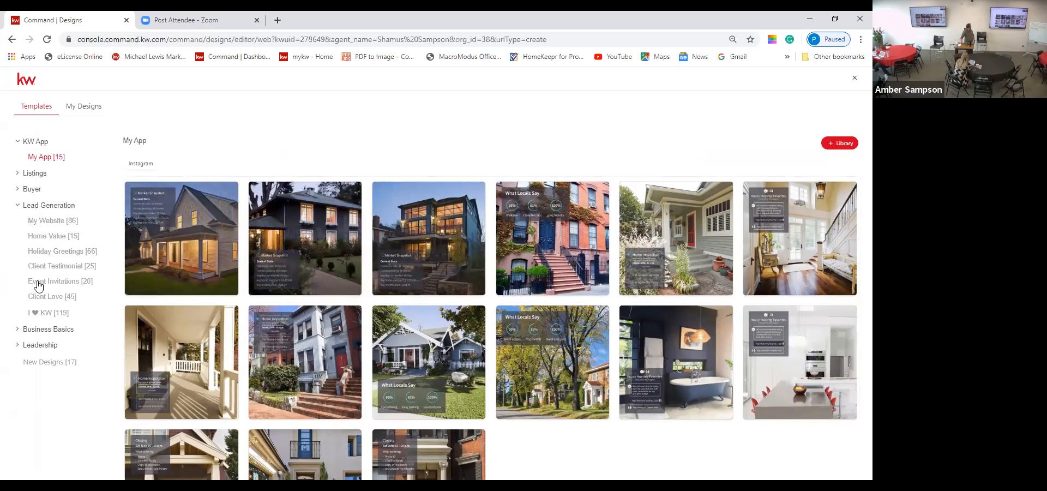
pyautogui.click(52, 223)
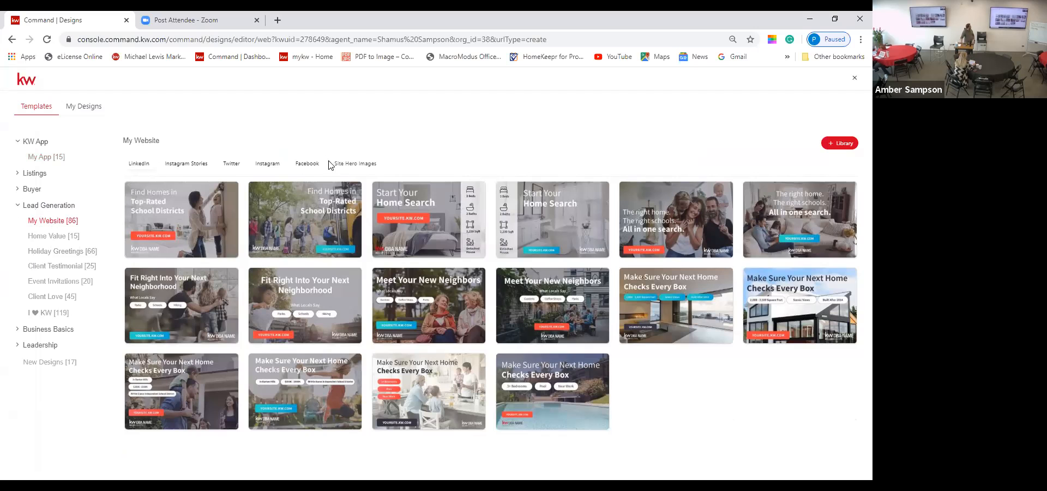
# Step: Filter the My Website templates to Facebook, then bring up the browser's navigation menu
pyautogui.click(306, 165)
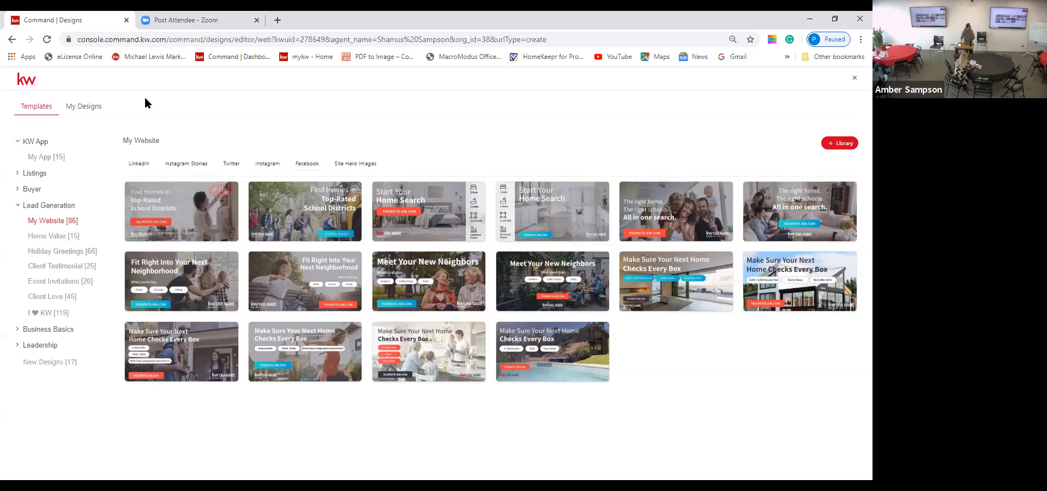
pyautogui.rightClick(167, 104)
# Step: Return to My Design Templates, open and dismiss the Clarke Farms card menu, and expand the sidebar
pyautogui.click(182, 110)
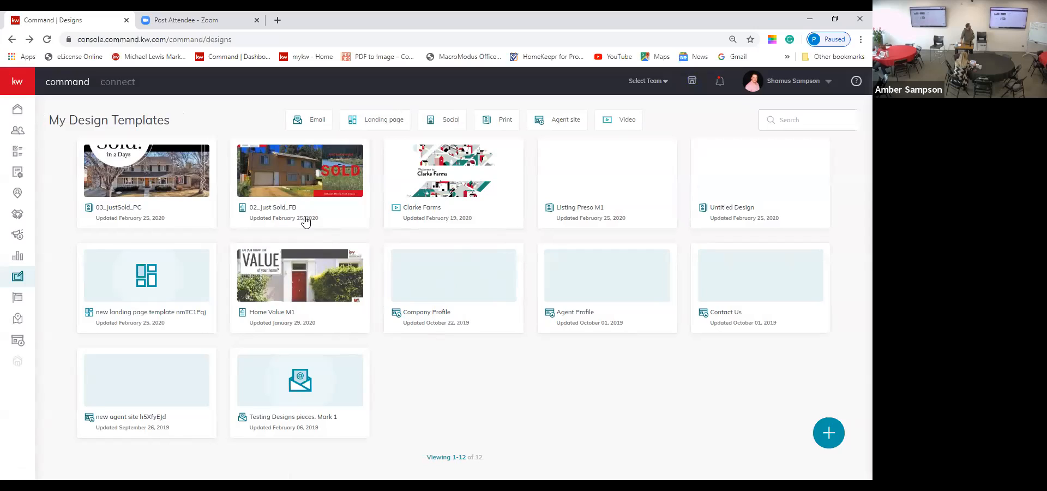
pyautogui.click(508, 158)
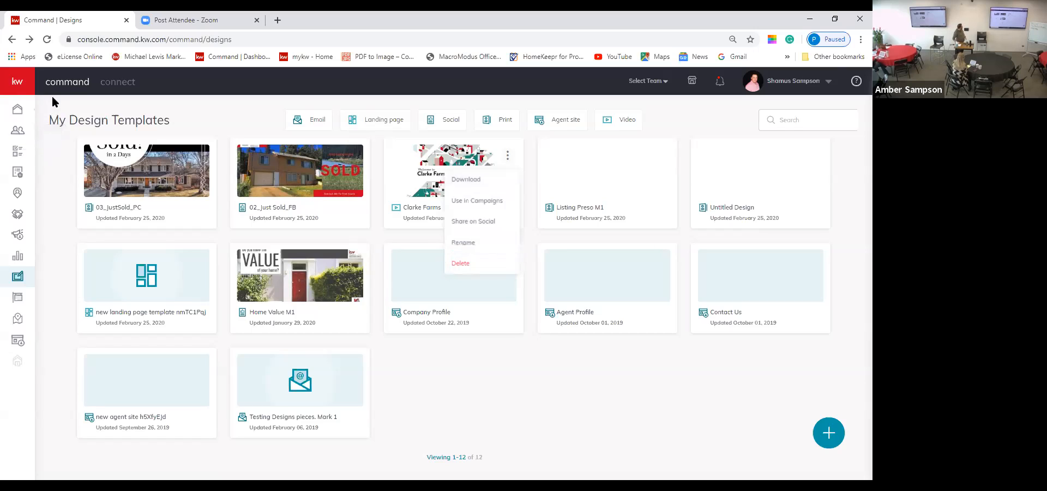
pyautogui.click(26, 82)
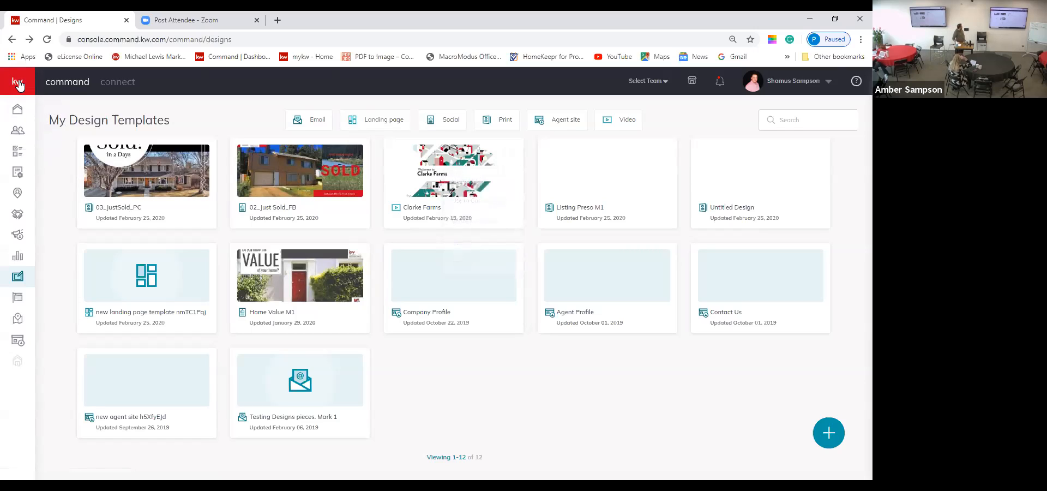
pyautogui.click(12, 83)
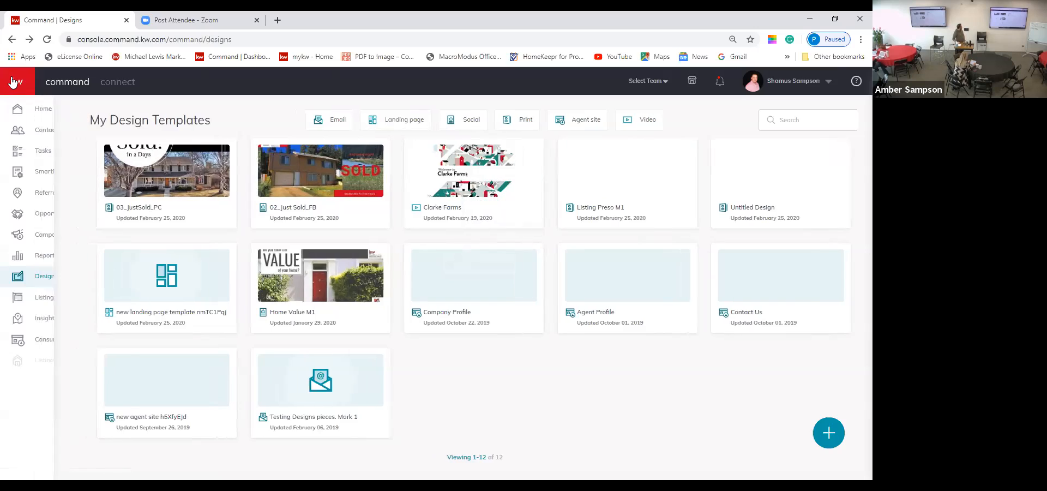
# Step: Open My SmartPlans to list its five People Plans
pyautogui.click(48, 171)
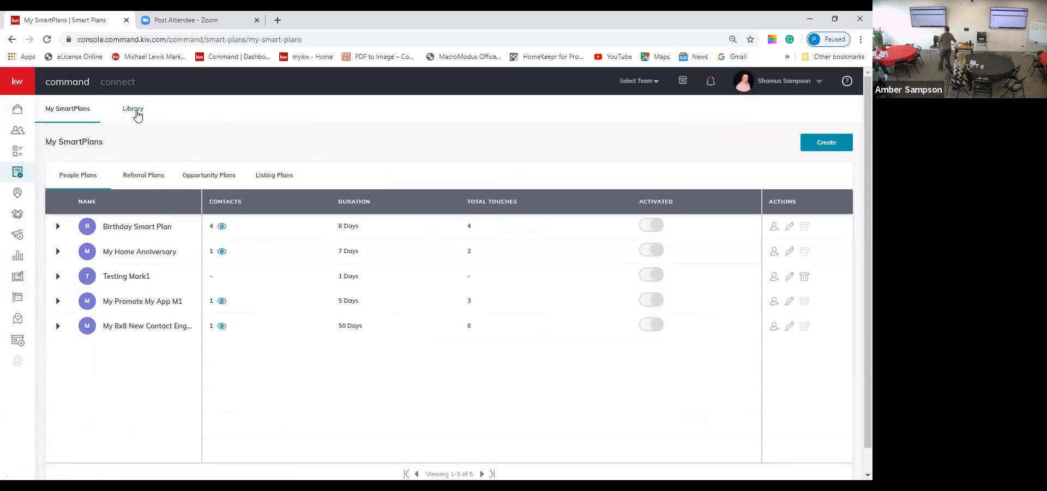
# Step: Browse the SmartPlans Library's ten Keller Williams plans, such as Monthly Neighborhood Nurture and Birthday
pyautogui.click(134, 111)
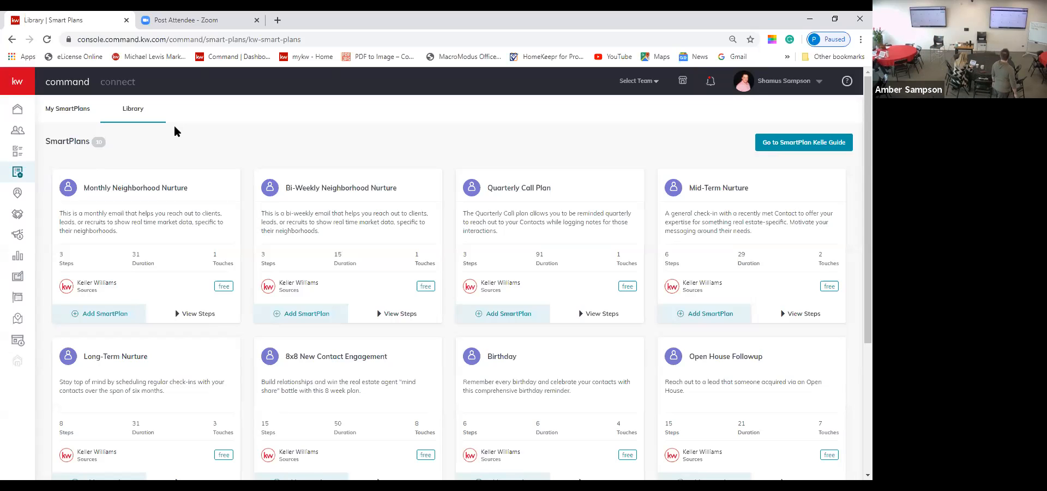
pyautogui.scroll(-1, 175, 127)
pyautogui.scroll(-1, 175, 127)
pyautogui.scroll(-2, 174, 127)
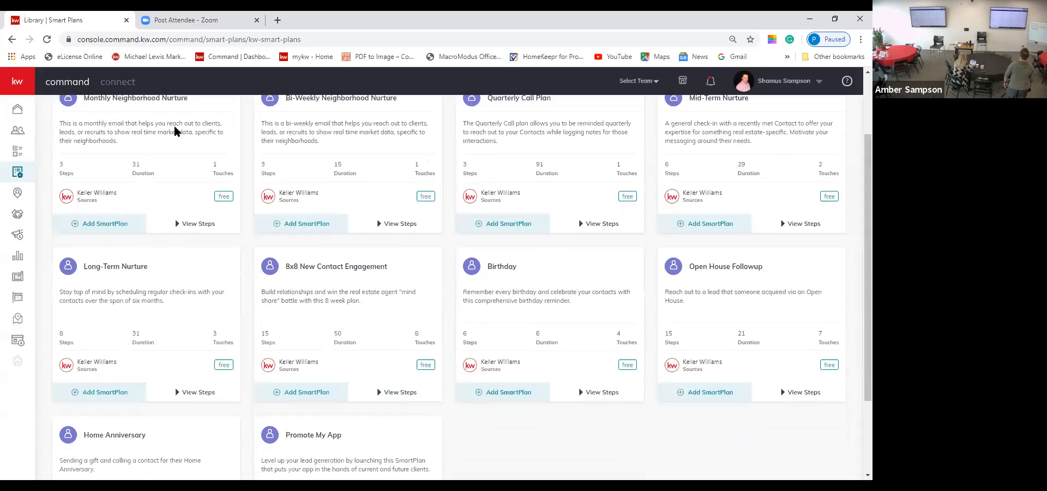
pyautogui.scroll(-2, 174, 131)
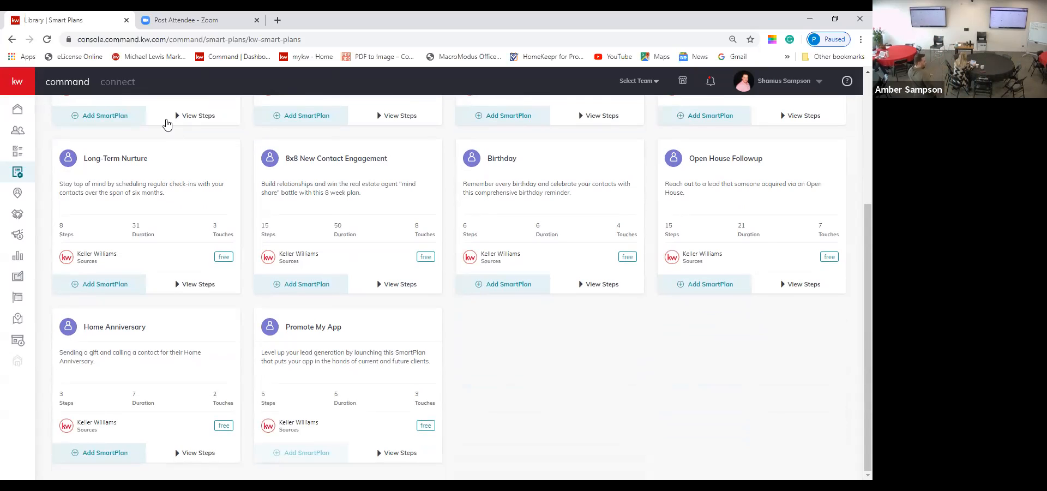
pyautogui.scroll(3, 170, 125)
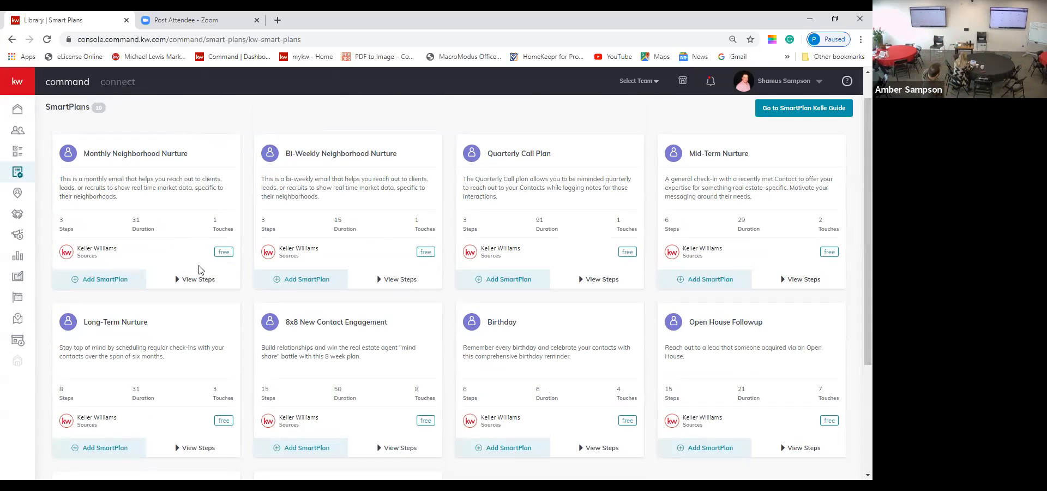
pyautogui.click(215, 286)
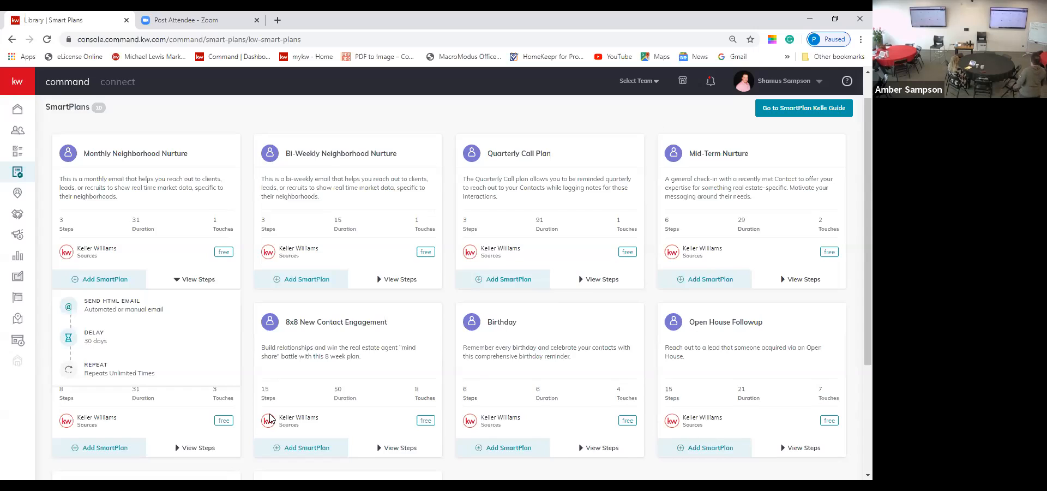
pyautogui.scroll(-2, 270, 418)
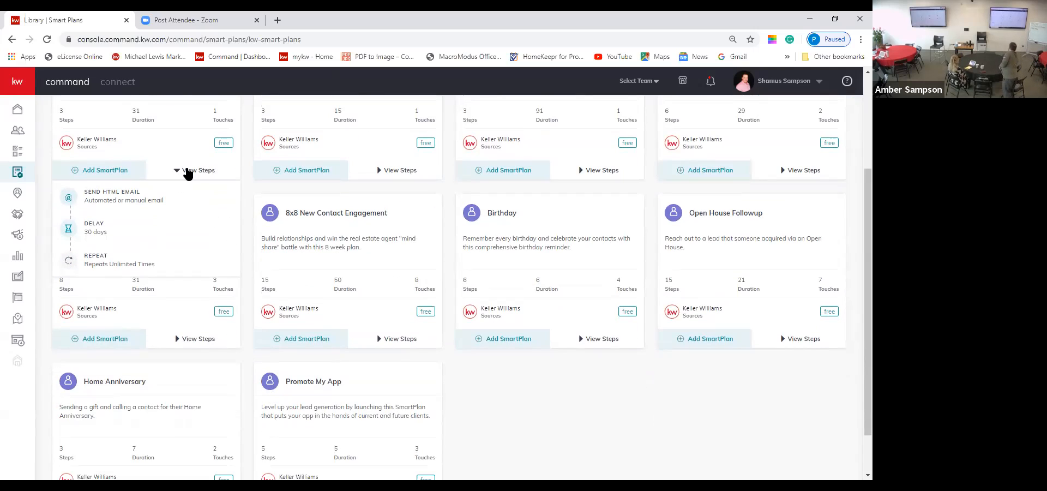
pyautogui.click(191, 170)
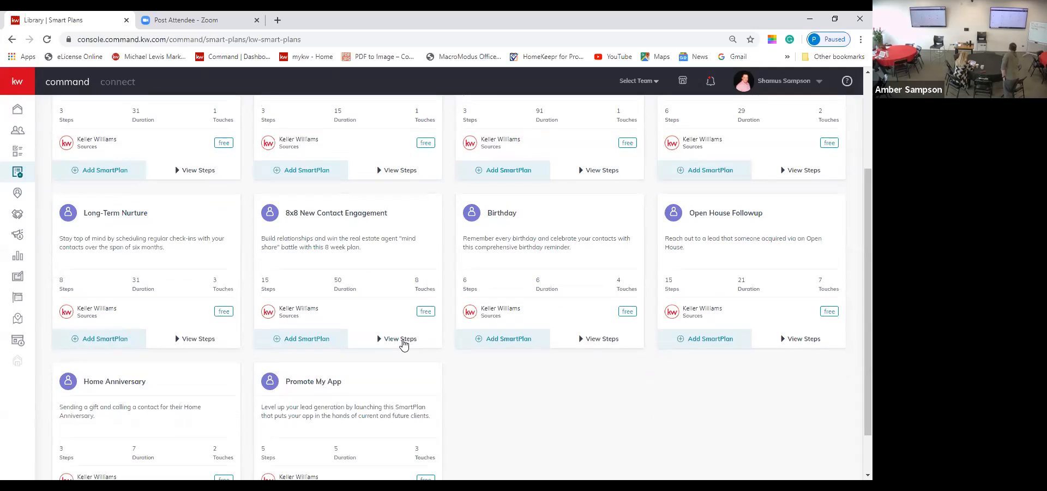
pyautogui.click(401, 339)
pyautogui.moveTo(410, 366)
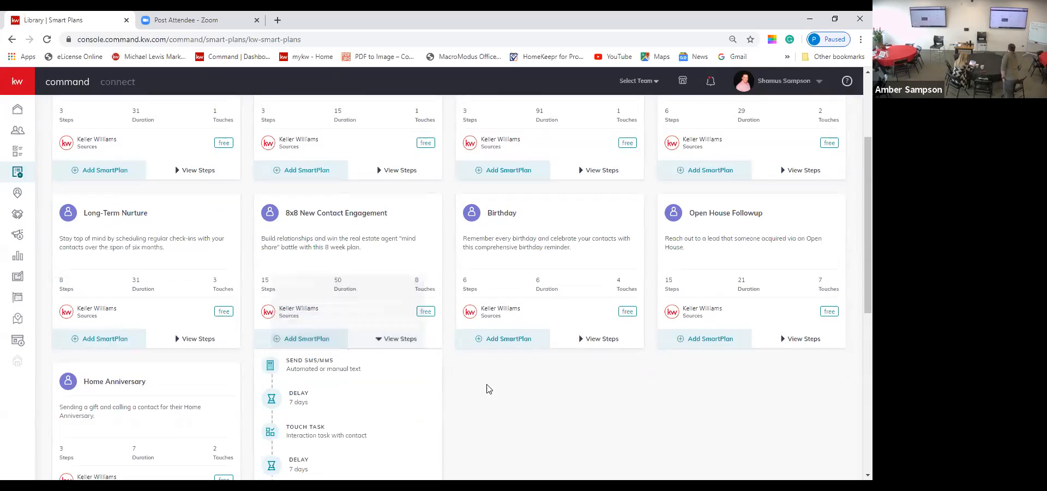
pyautogui.scroll(-3, 494, 397)
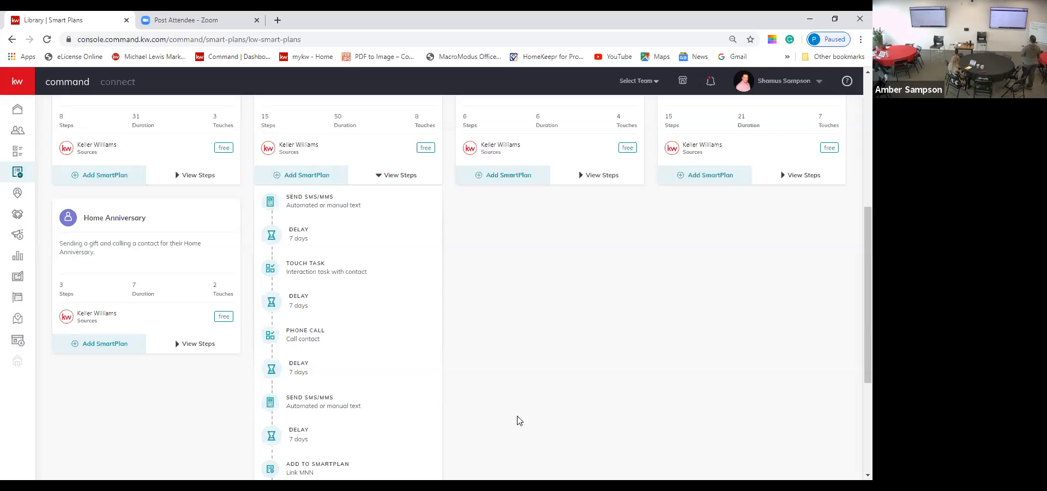
pyautogui.scroll(-1, 519, 420)
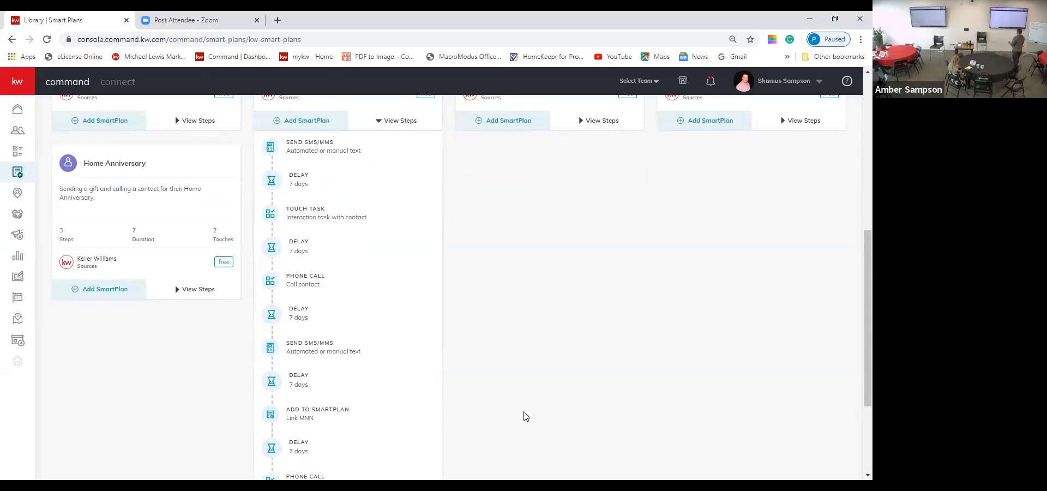
pyautogui.scroll(-1, 525, 416)
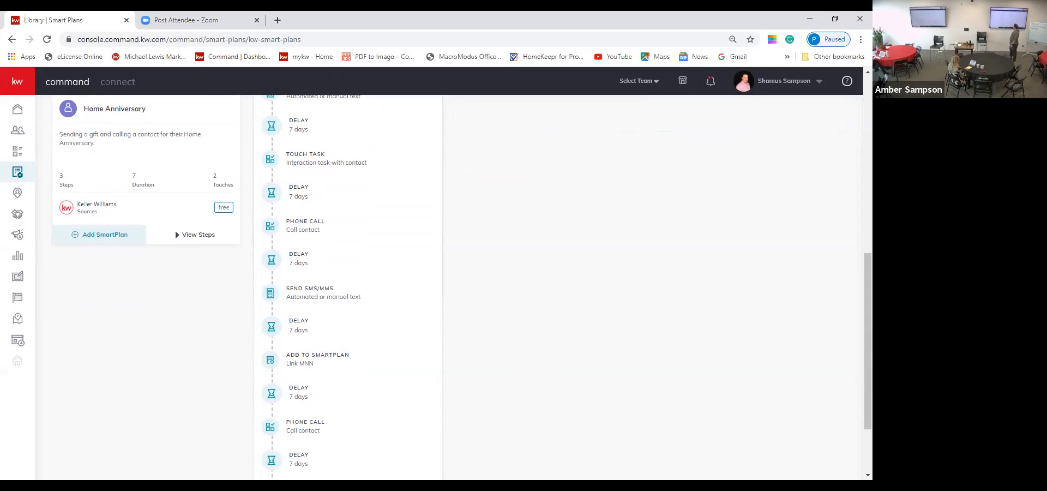
pyautogui.moveTo(304, 430)
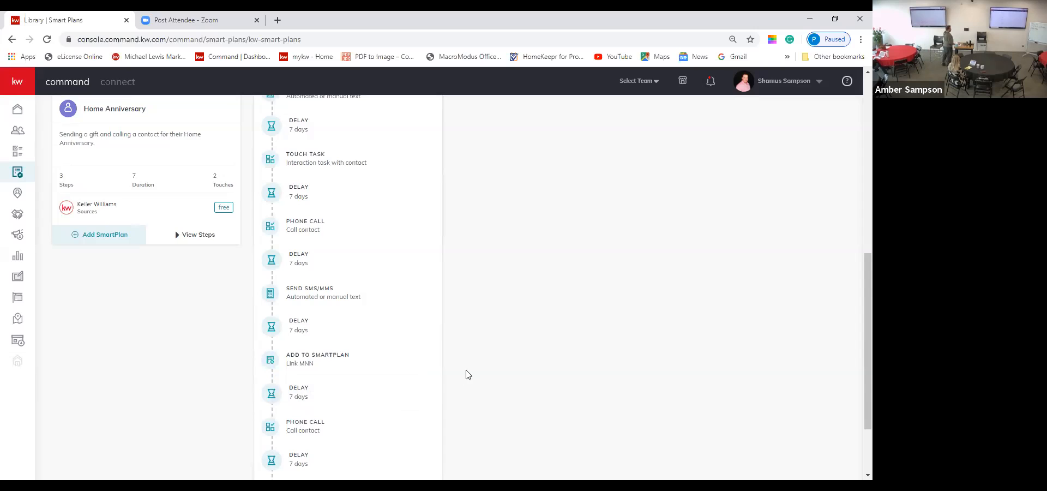
# Step: Read through the 8x8 New Contact Engagement plan's 15 steps and 8 touches
pyautogui.scroll(-1, 467, 374)
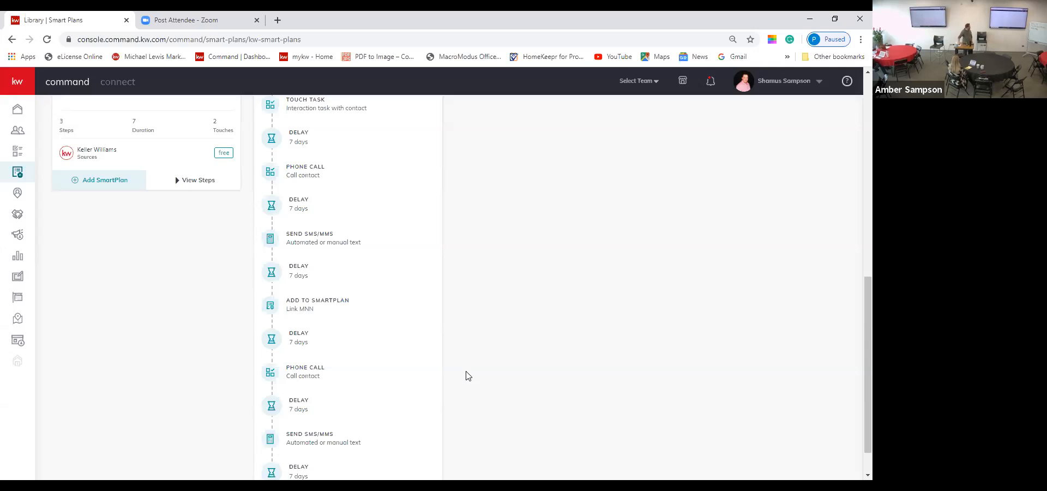
pyautogui.scroll(-1, 498, 346)
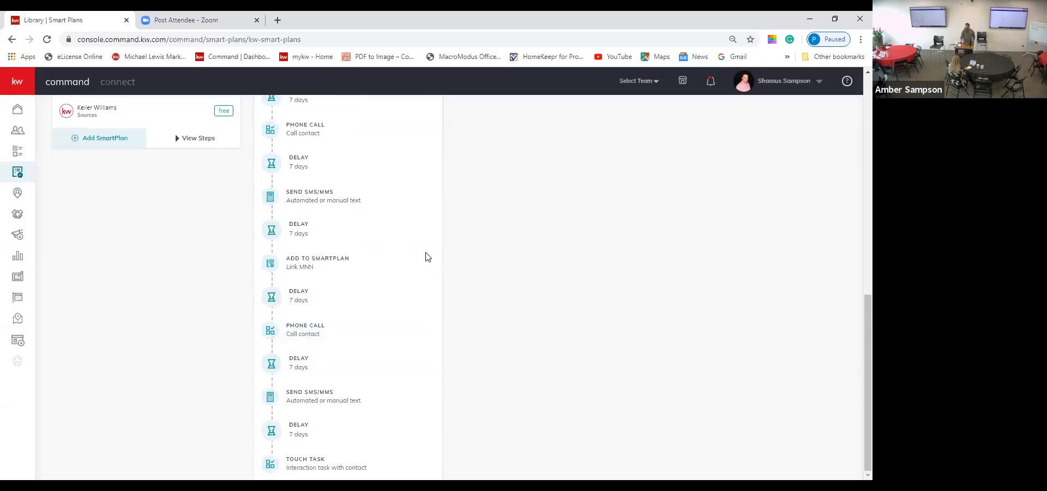
pyautogui.scroll(8, 435, 244)
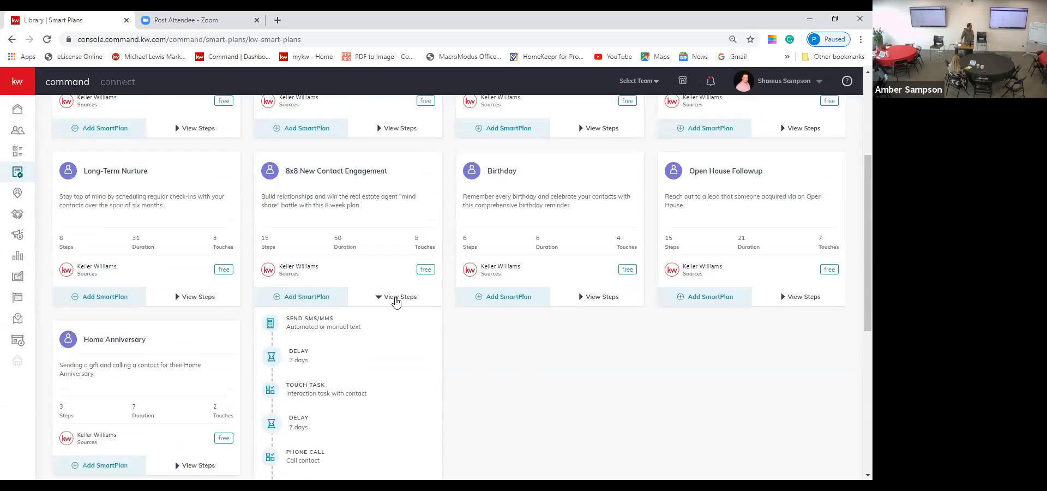
# Step: Collapse the 8x8 steps and add Bi-Weekly Neighborhood Nurture, renamed 'My Bi-Weekly Neighborhood Nurture1'
pyautogui.click(397, 297)
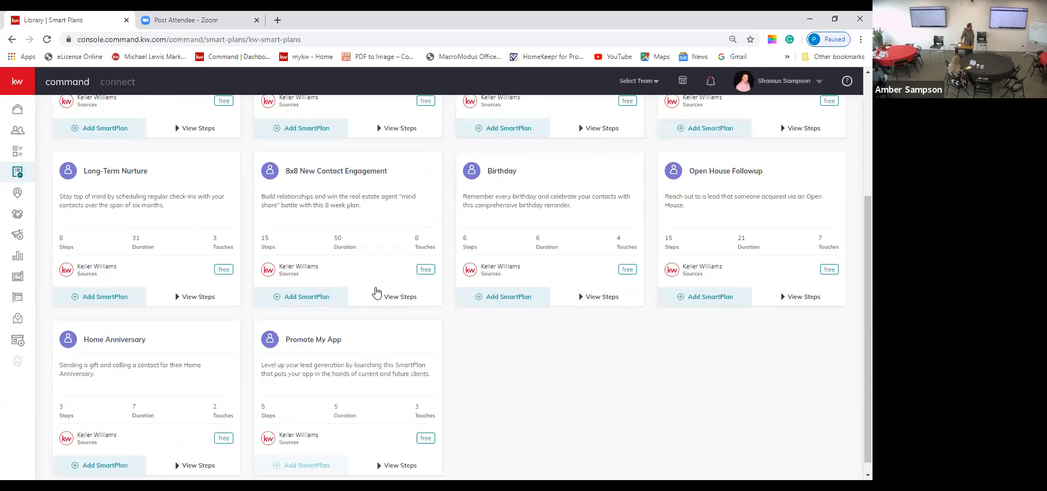
pyautogui.scroll(3, 363, 280)
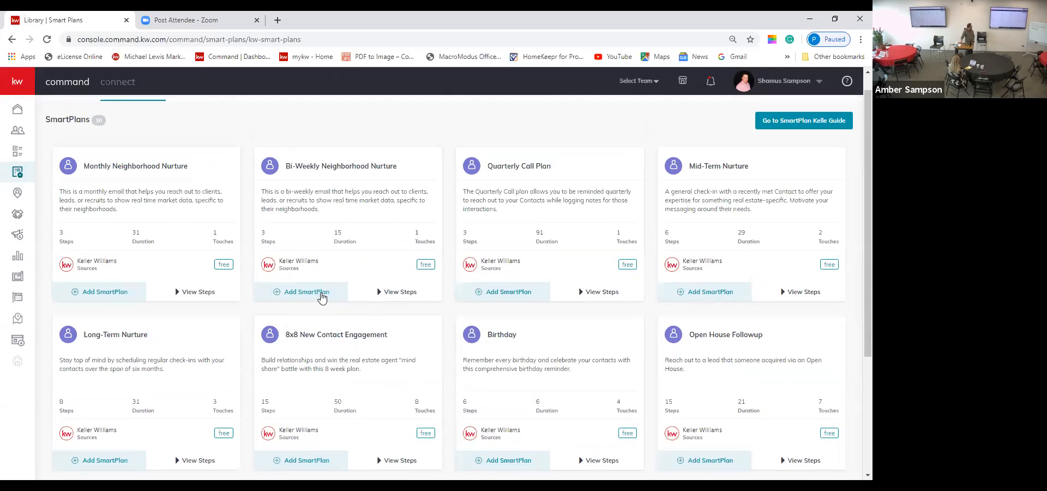
pyautogui.click(312, 294)
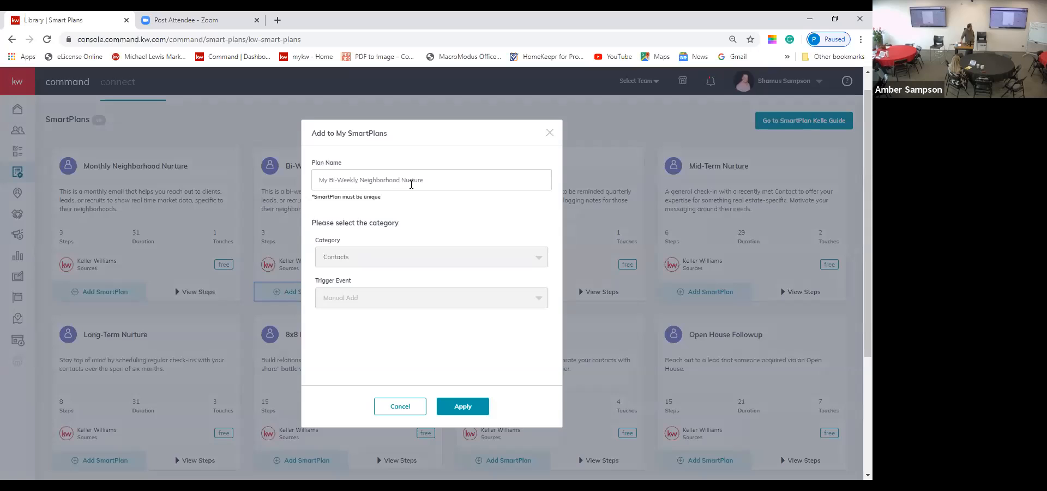
pyautogui.click(458, 177)
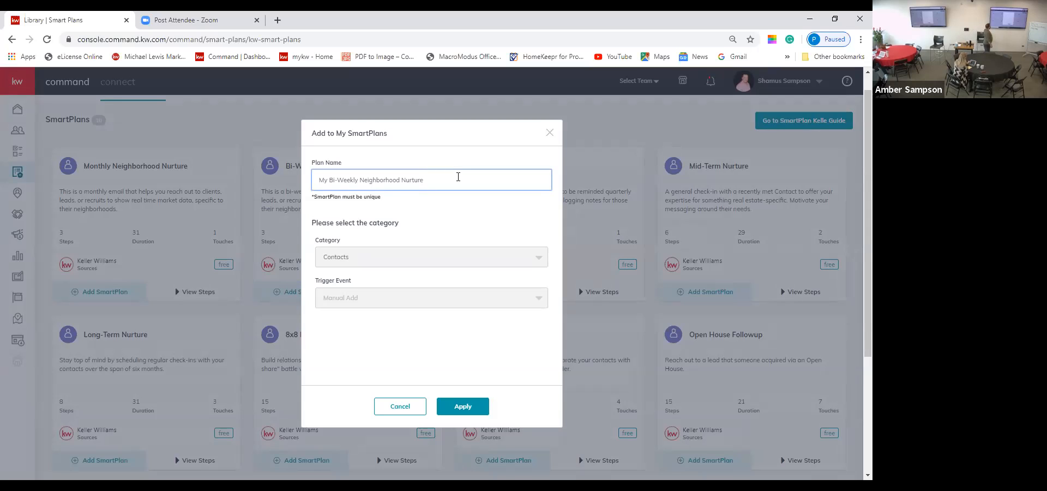
pyautogui.write('1')
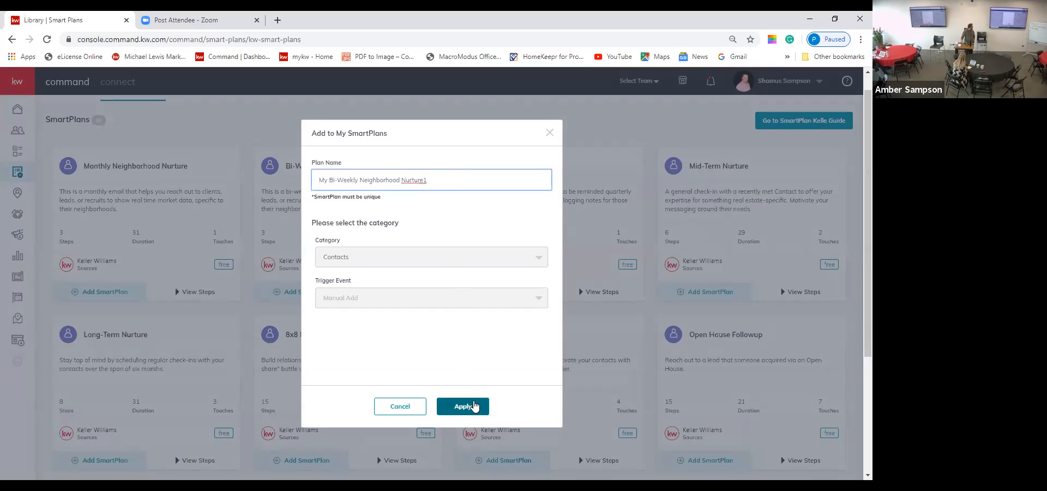
# Step: Save My Bi-Weekly Neighborhood Nurture1 to My SmartPlans with category Contacts and Manual Add trigger
pyautogui.click(481, 258)
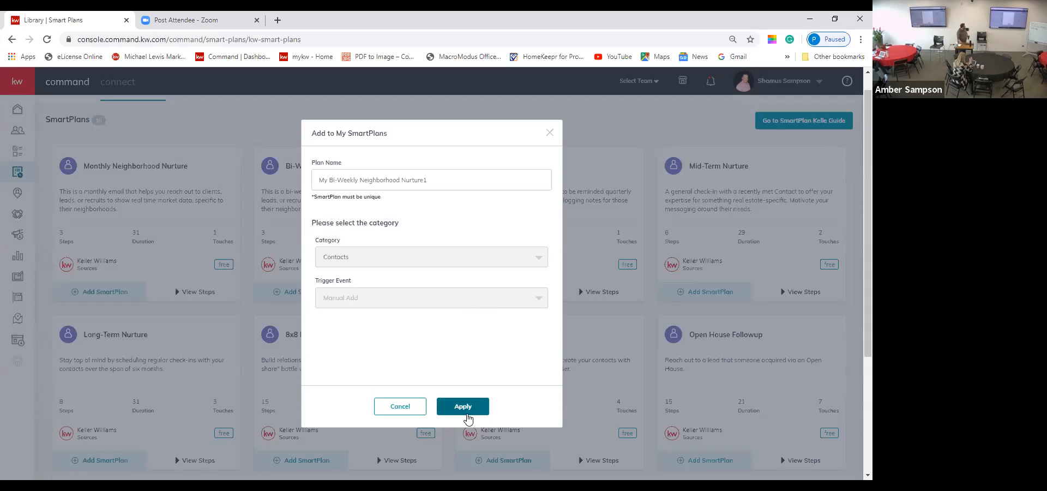
pyautogui.click(463, 407)
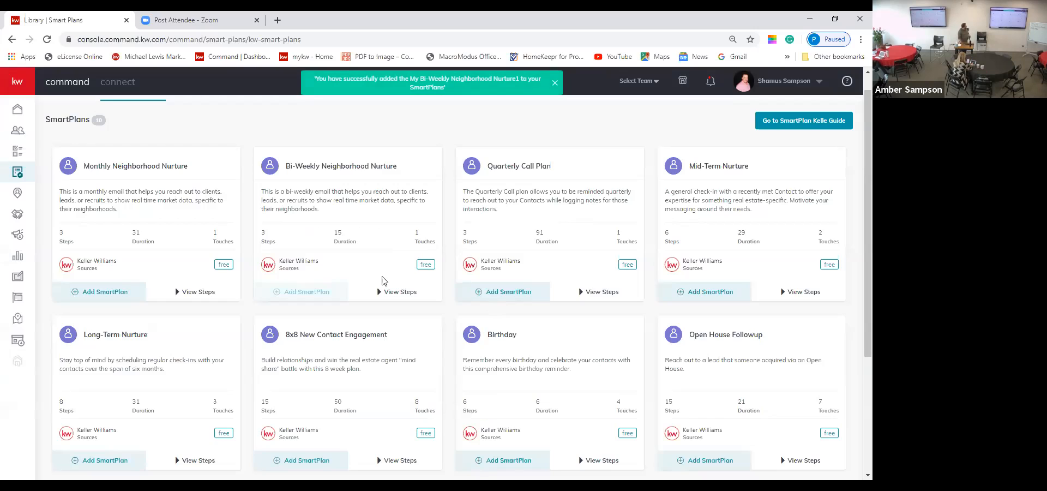
# Step: Show My SmartPlans' People Plans tab with each plan's contacts, duration and activation status
pyautogui.scroll(1, 382, 280)
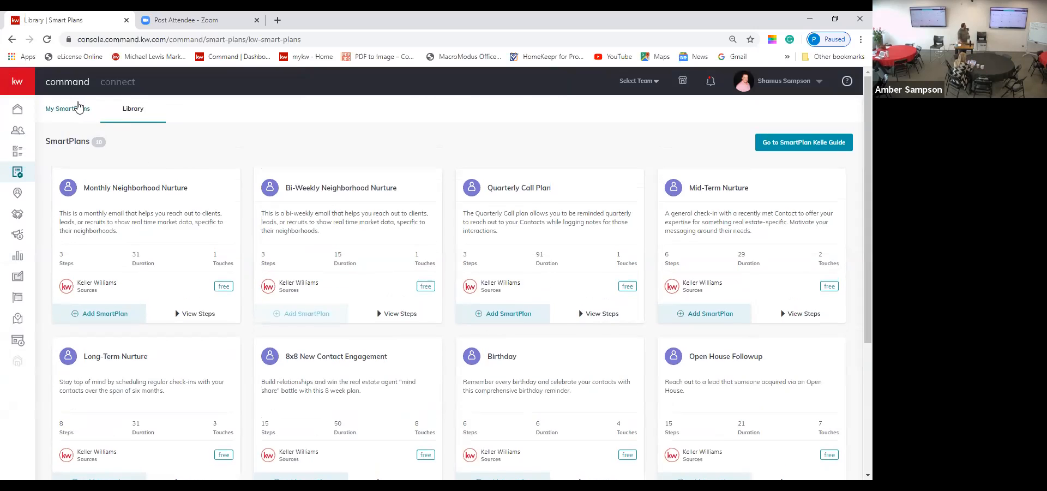
pyautogui.click(71, 111)
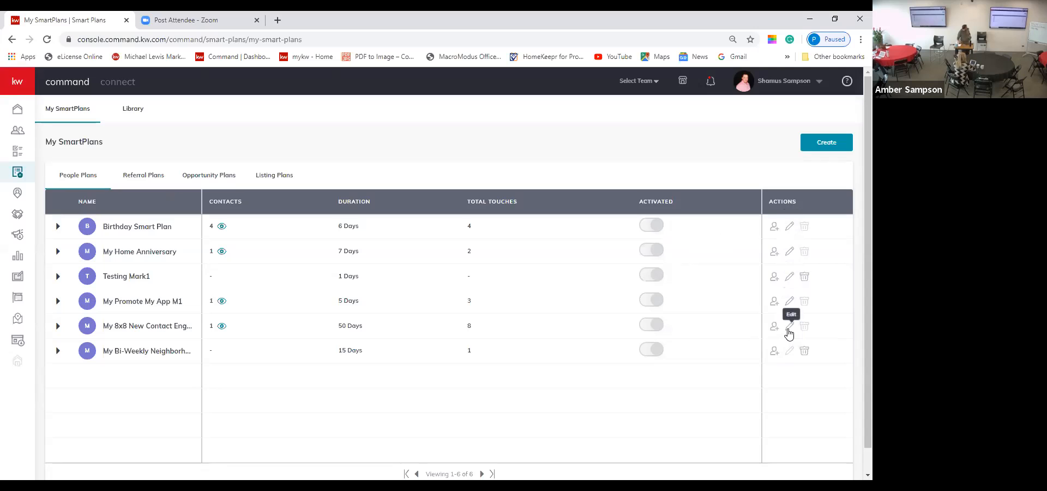
# Step: Open the active My 8x8 New Contact Engagement M1 plan (50 days, 15 steps) for editing
pyautogui.click(790, 327)
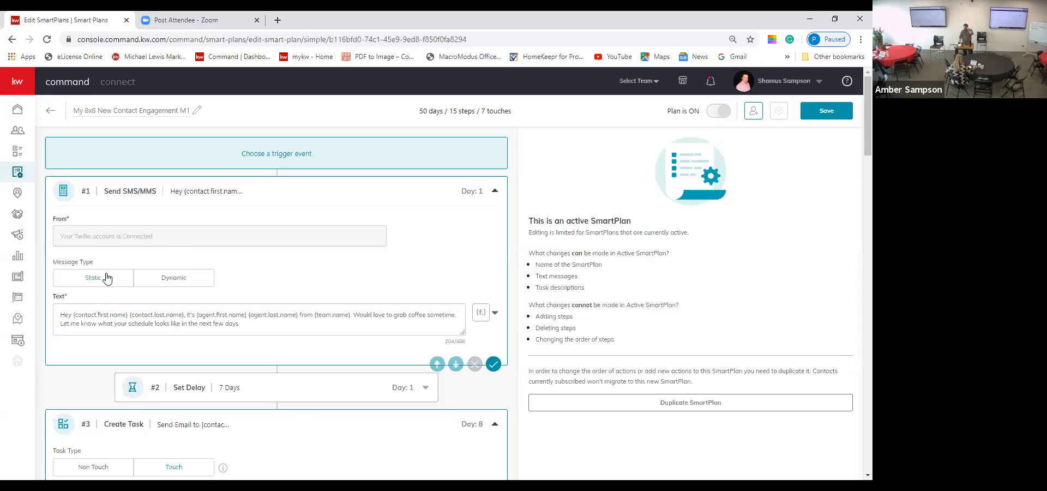
# Step: Switch the first text step to rotating messages, then review all steps back to the top
pyautogui.click(169, 281)
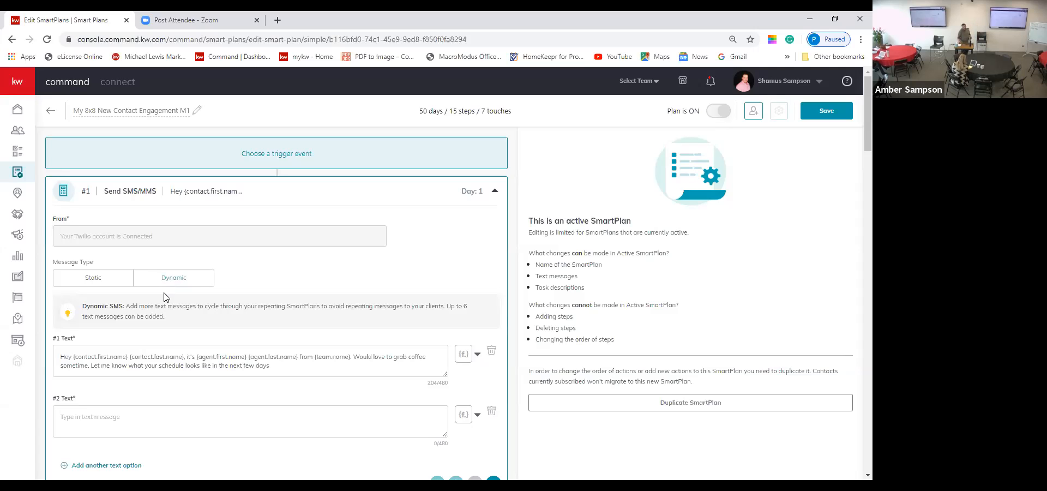
pyautogui.scroll(-2, 137, 289)
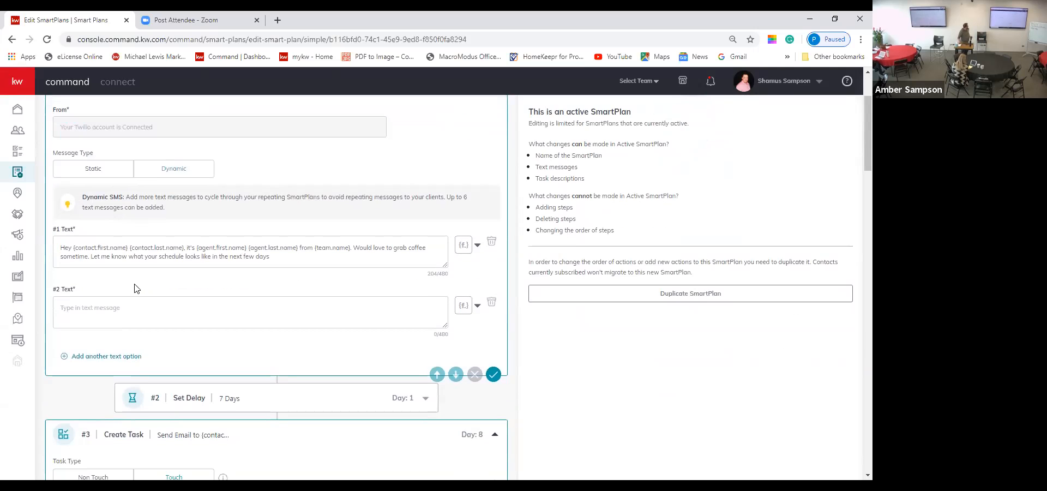
pyautogui.scroll(-2, 137, 289)
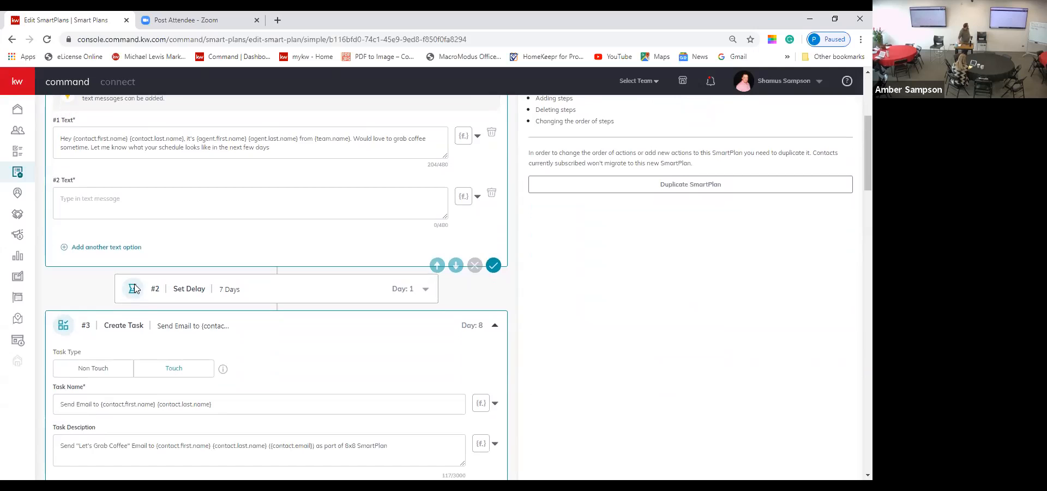
pyautogui.scroll(-1, 179, 287)
pyautogui.scroll(-2, 180, 288)
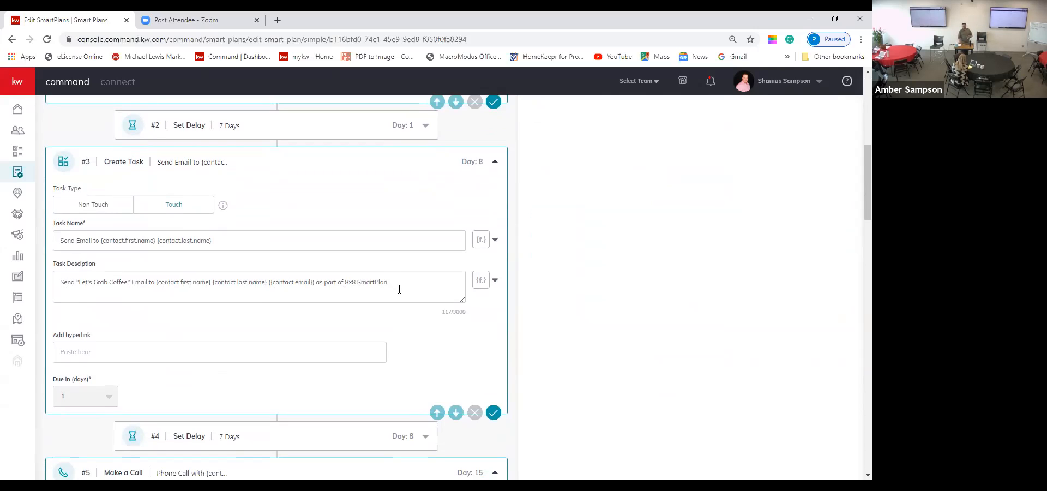
pyautogui.scroll(-4, 400, 289)
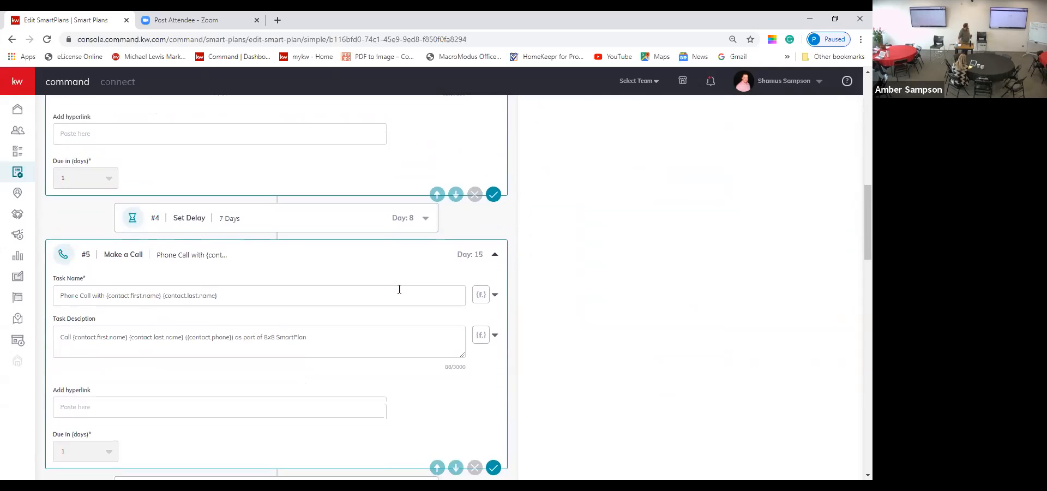
pyautogui.scroll(-1, 400, 289)
pyautogui.scroll(2, 399, 289)
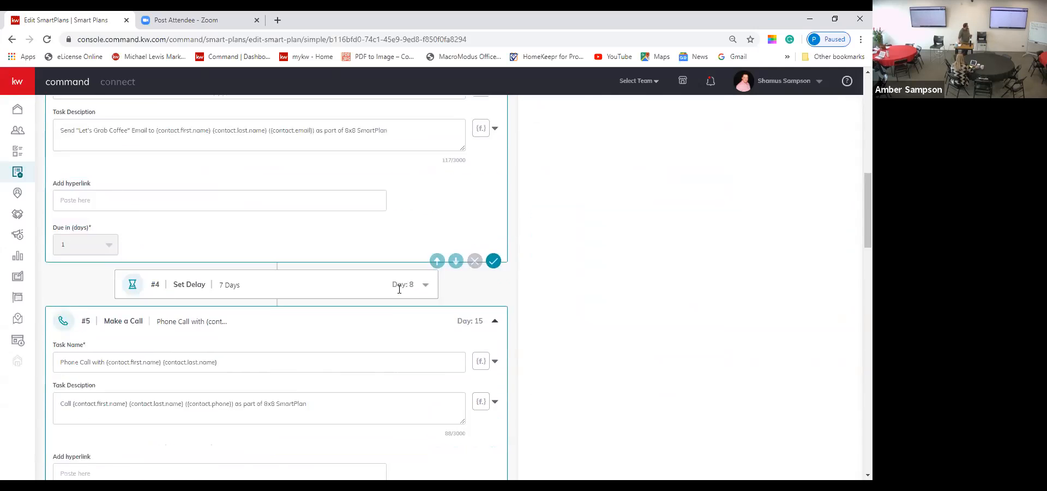
pyautogui.scroll(10, 399, 289)
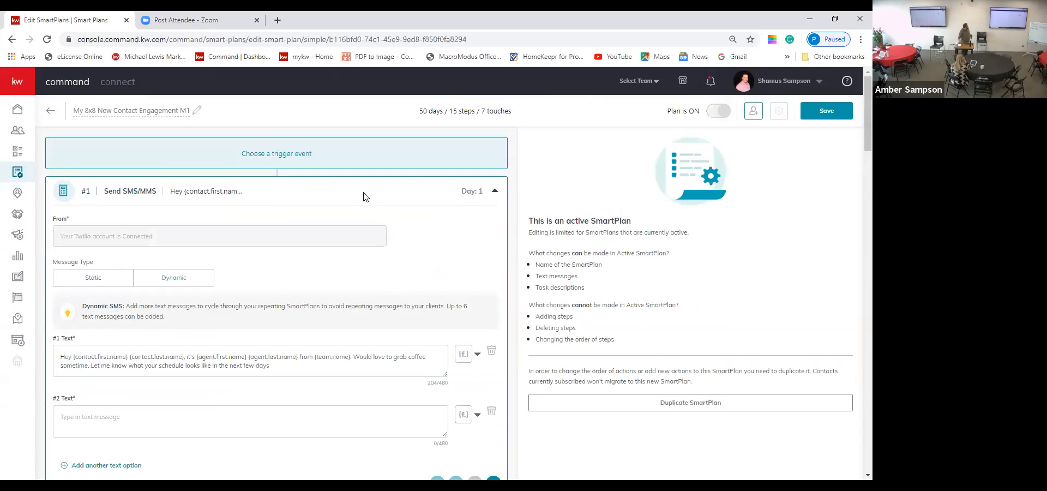
# Step: Exit the 8x8 plan editor, discarding its unsaved changes, to return to My SmartPlans
pyautogui.click(51, 112)
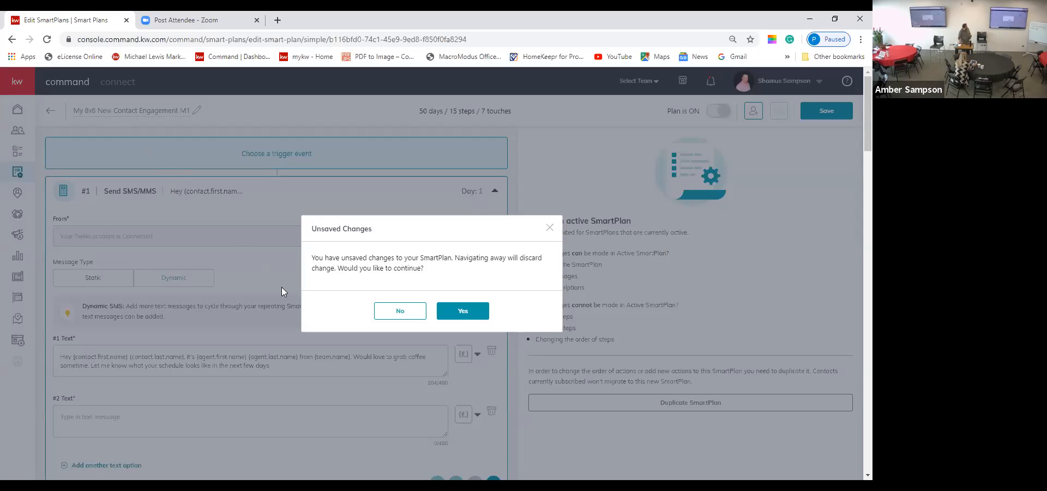
pyautogui.click(407, 311)
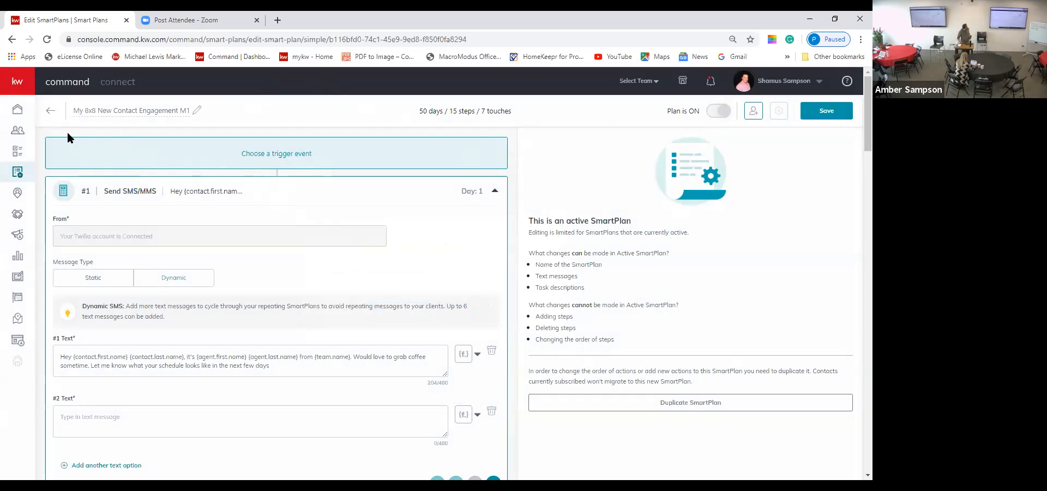
pyautogui.click(50, 110)
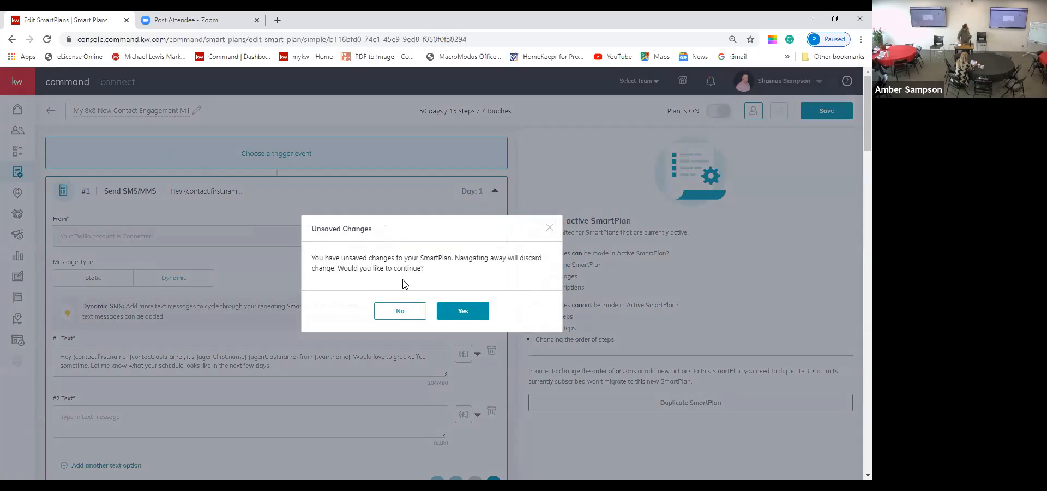
pyautogui.click(462, 309)
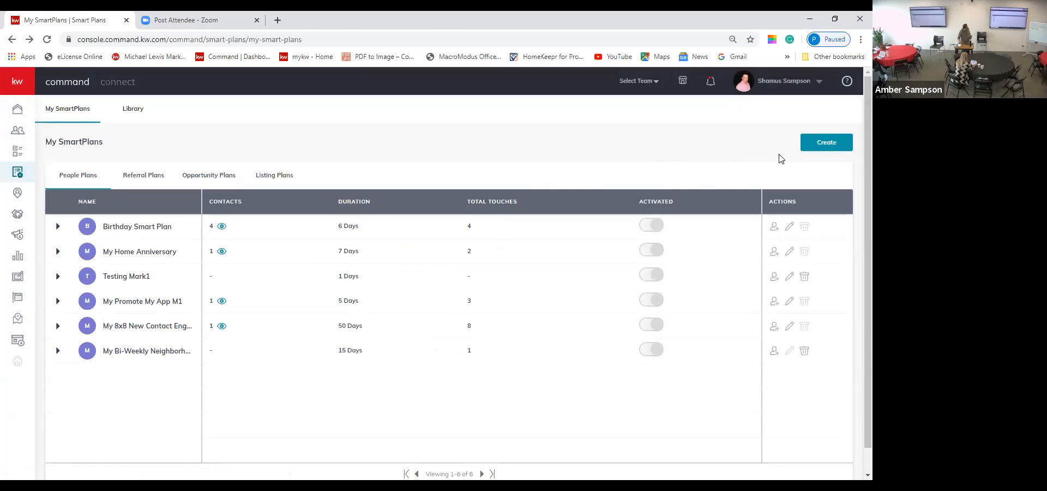
# Step: Create a new Contacts SmartPlan named 'testing in class' with the Manual Add trigger
pyautogui.click(830, 143)
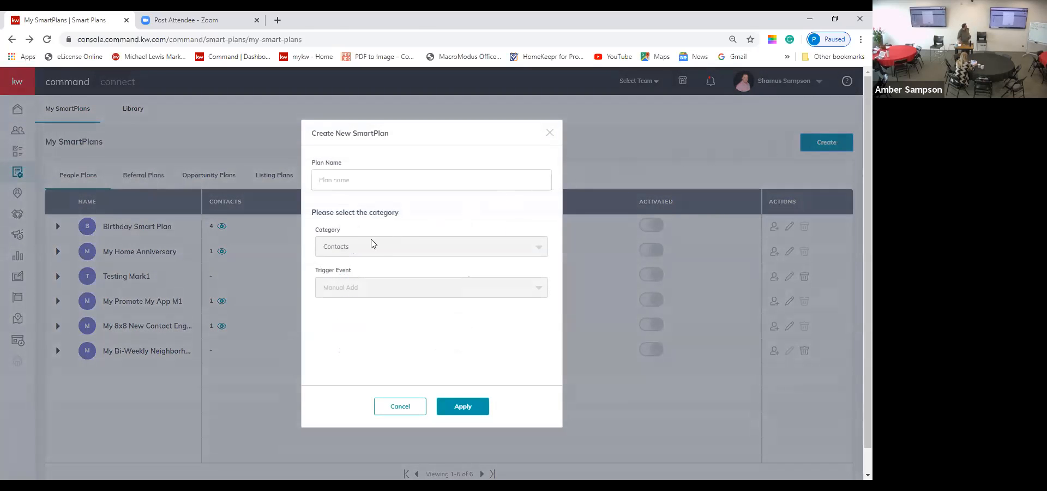
pyautogui.click(350, 181)
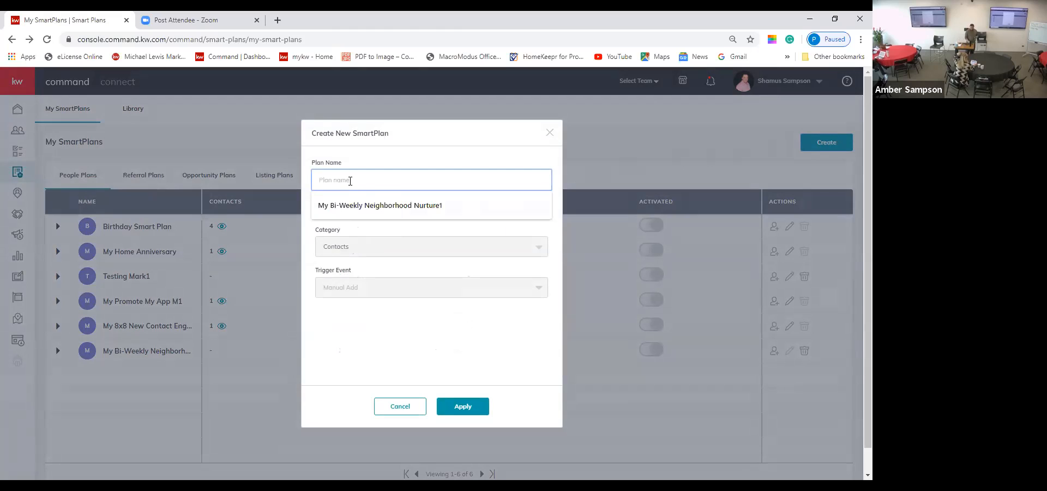
pyautogui.write('testing in class')
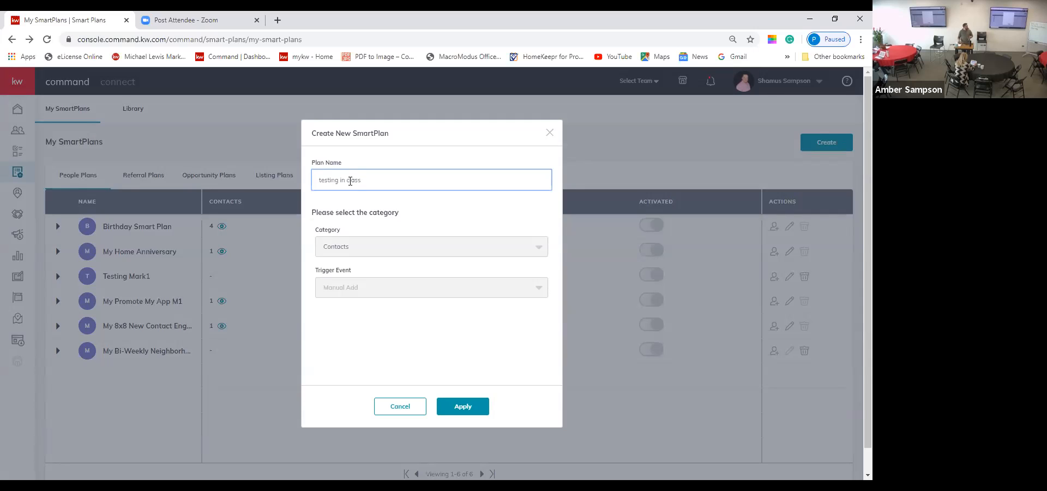
pyautogui.click(456, 406)
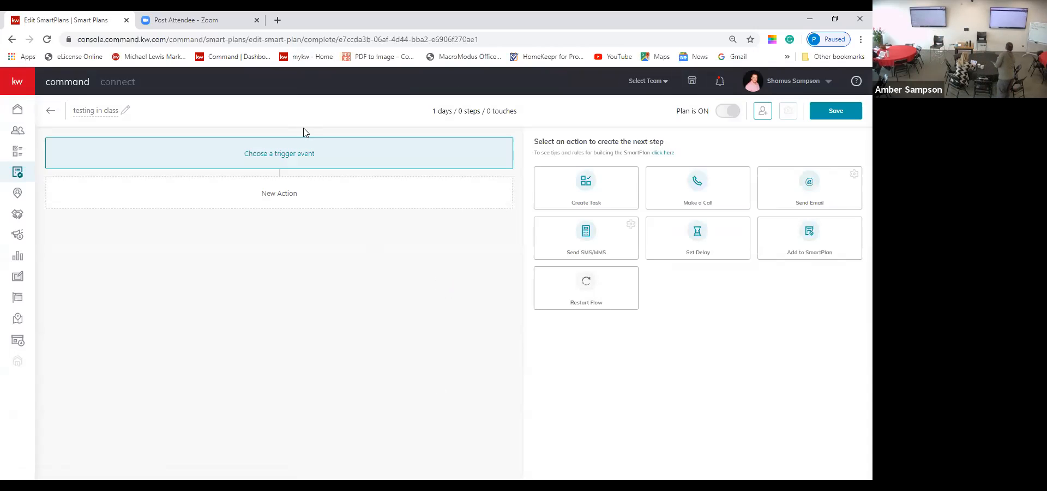
pyautogui.click(306, 152)
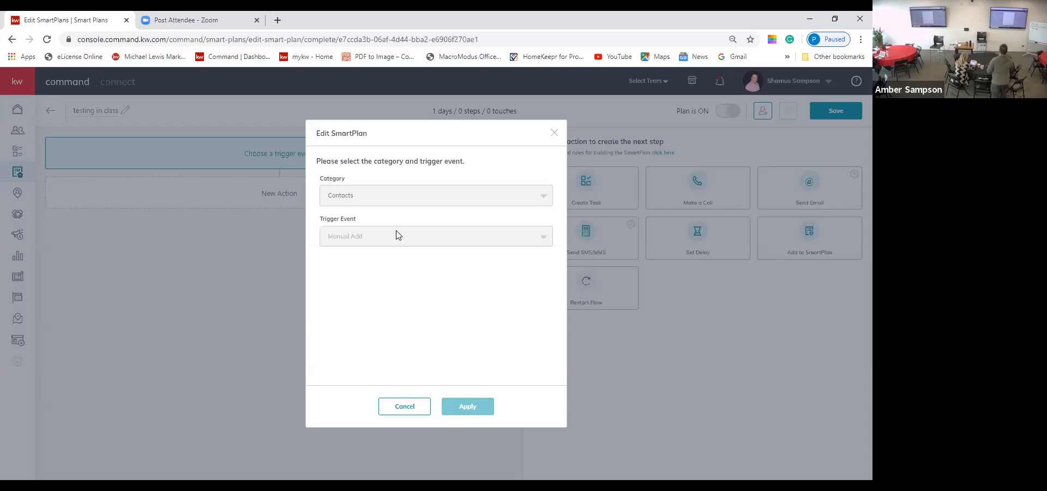
pyautogui.click(406, 404)
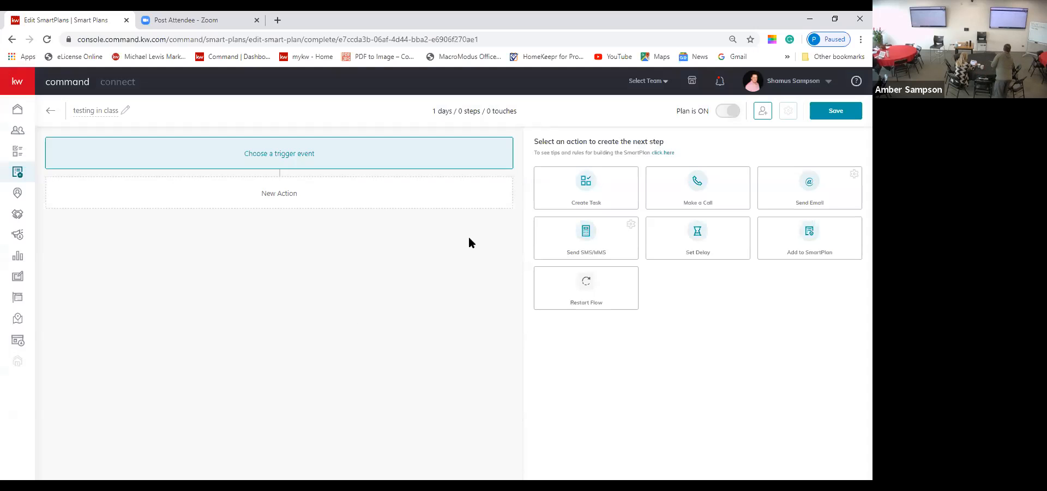
# Step: Add a Send Email step with the subject 'Congrats on going Under Contract'
pyautogui.click(821, 190)
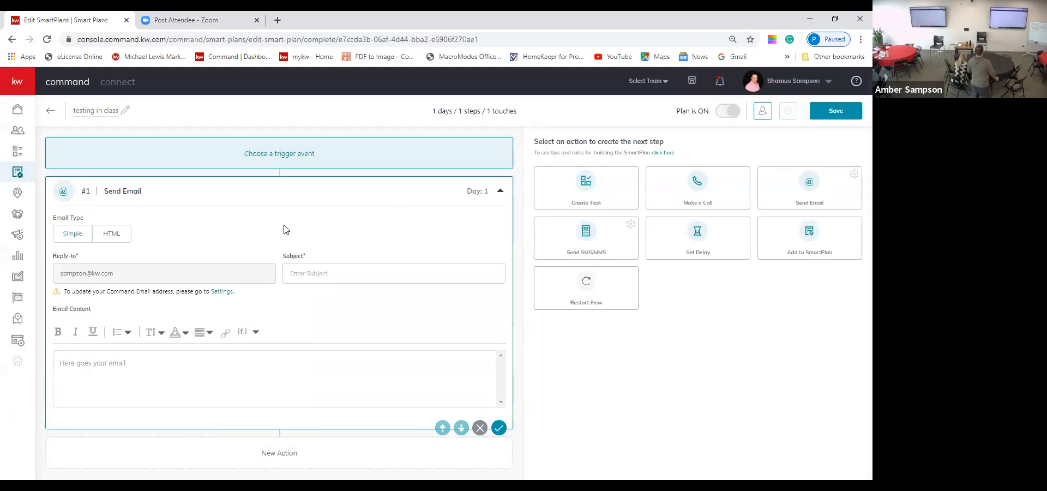
pyautogui.click(348, 274)
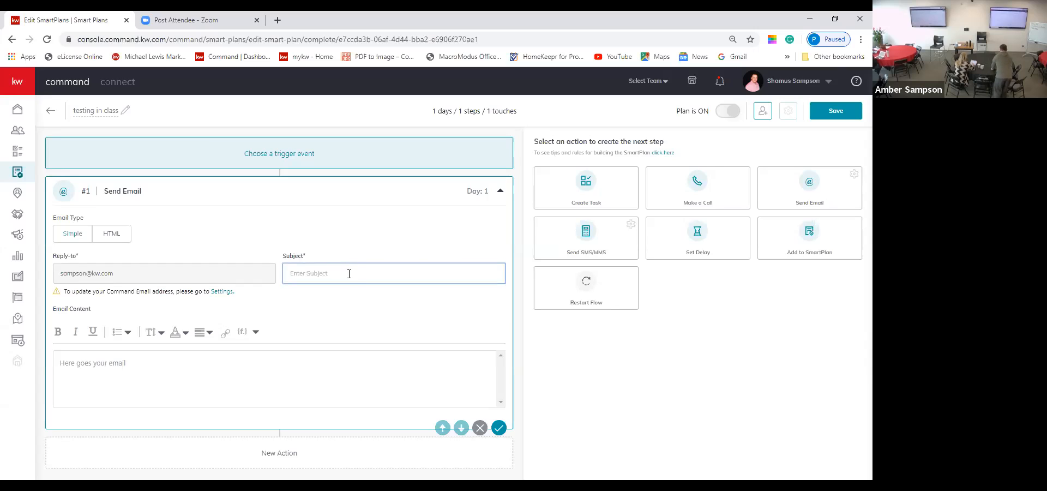
pyautogui.write('Congrats on going Under Contract')
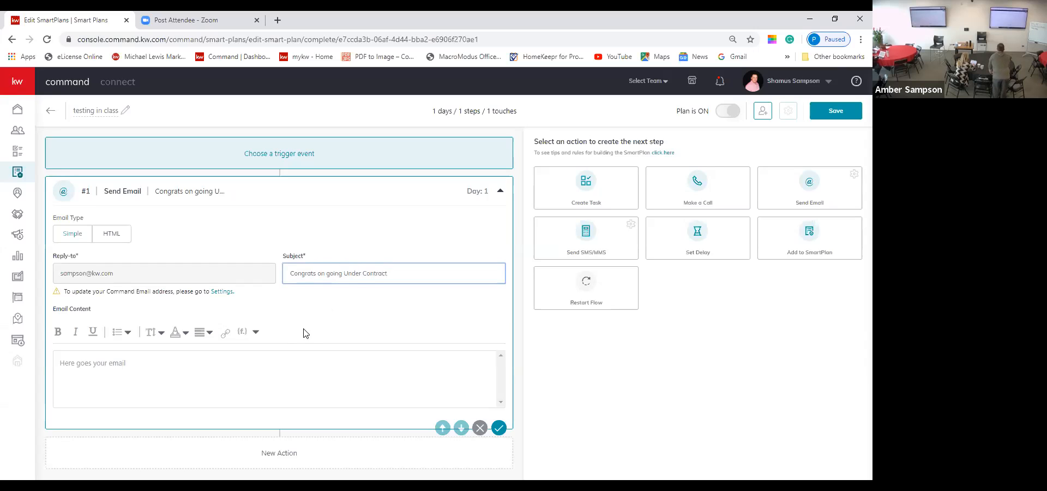
# Step: Write the email body 'Hi {contact.first.name} congrats on going under contract' followed by filler text
pyautogui.click(175, 365)
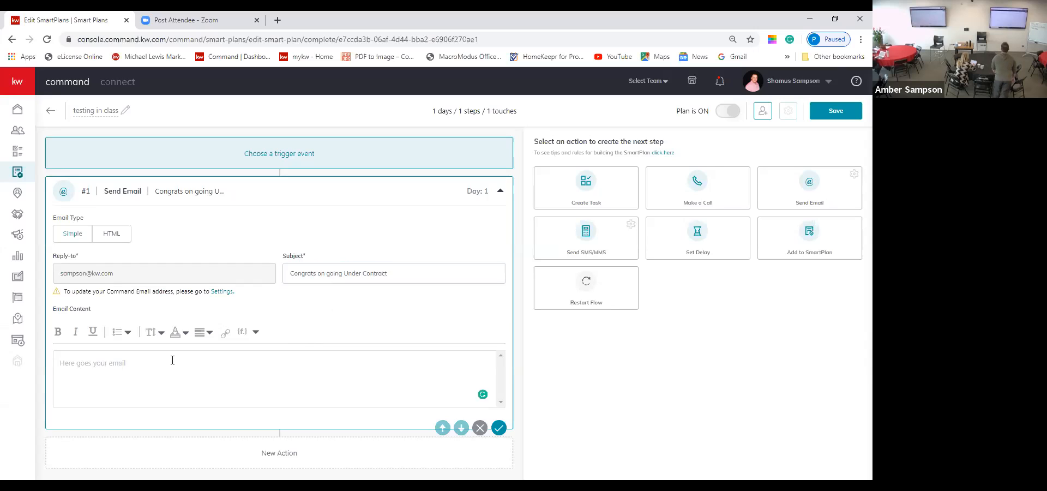
pyautogui.write('Hi')
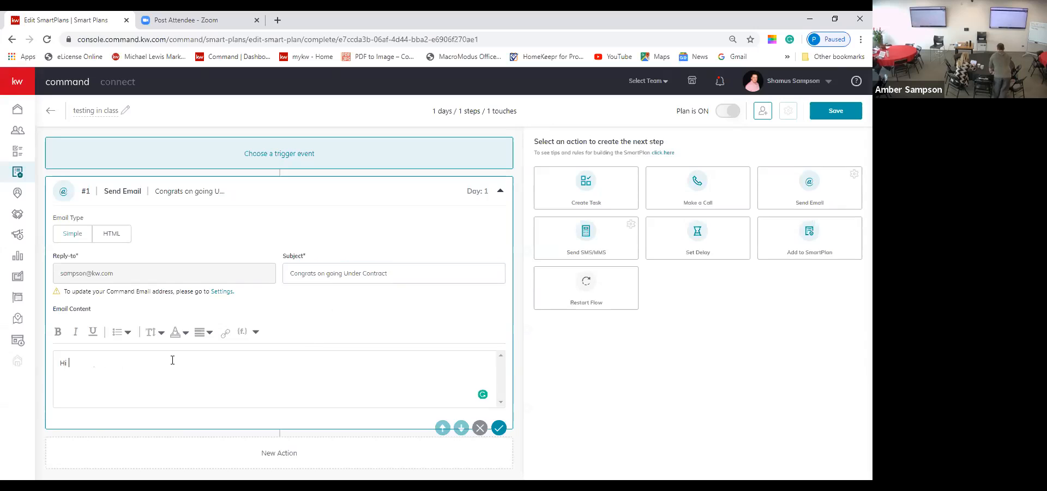
pyautogui.click(257, 332)
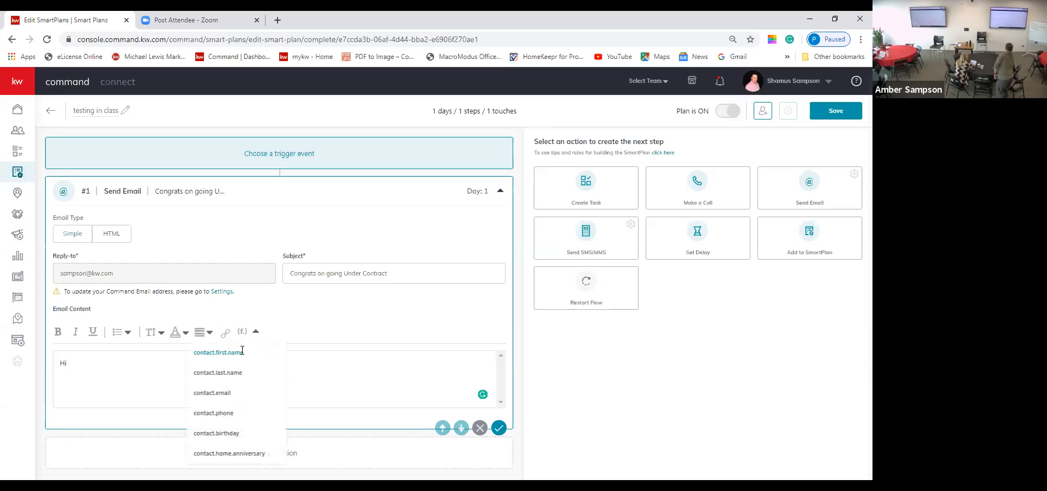
pyautogui.click(242, 352)
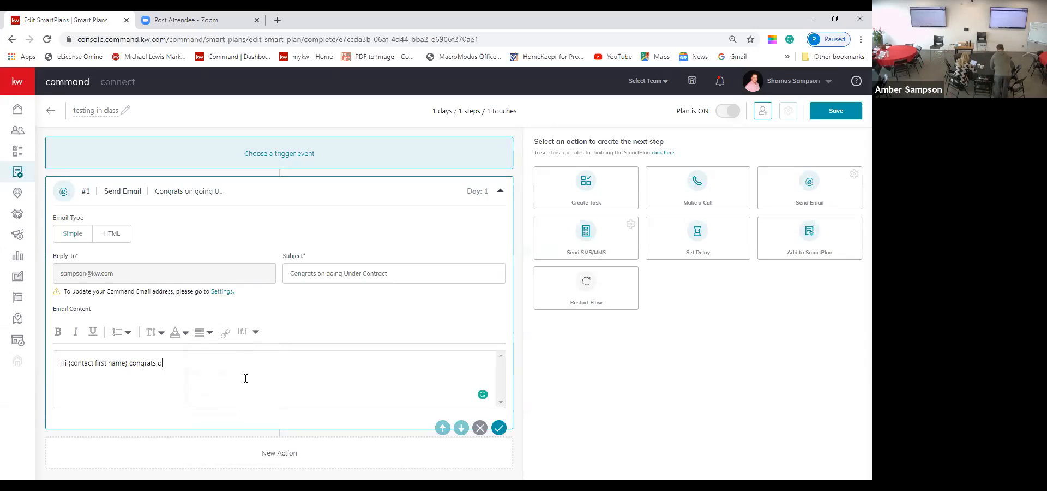
pyautogui.write('der contract fjskdlafhsad;gfhksdhfk')
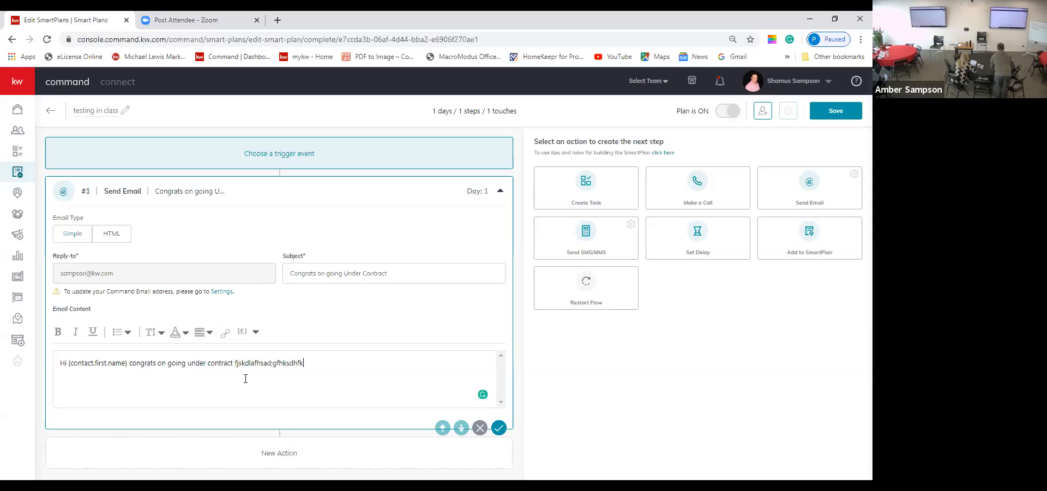
pyautogui.write('sd;hfvjlkdhgvjklsfhnvkdf')
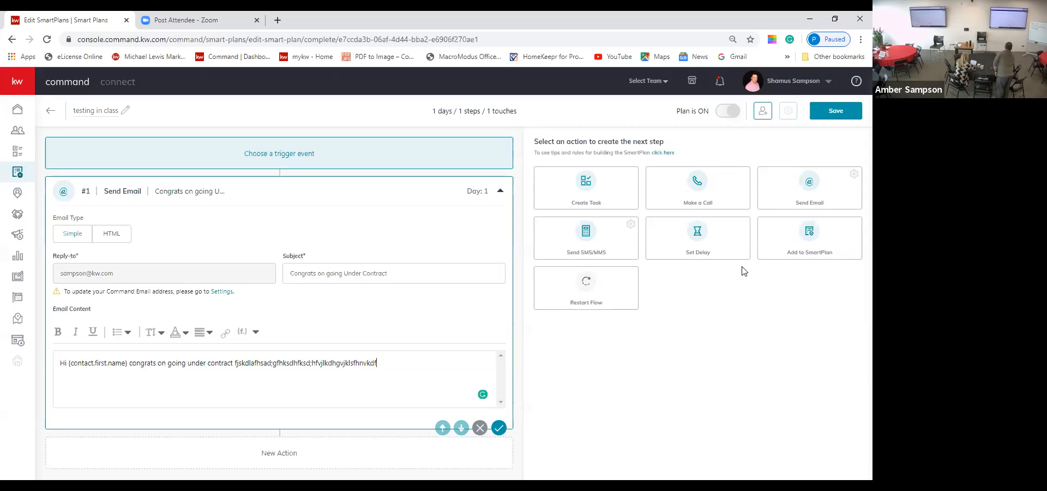
# Step: Add a 2-day Set Delay as step #2 after the email
pyautogui.click(699, 246)
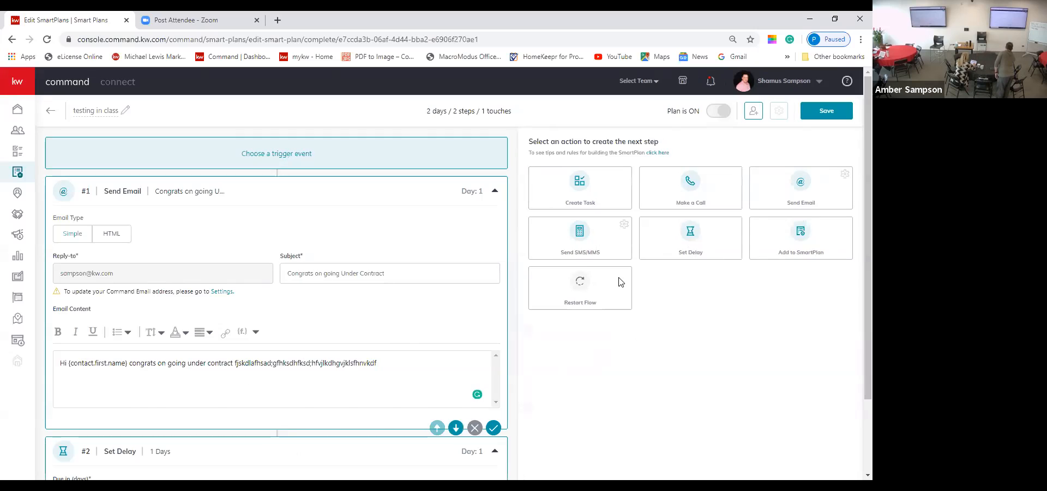
pyautogui.scroll(-3, 537, 353)
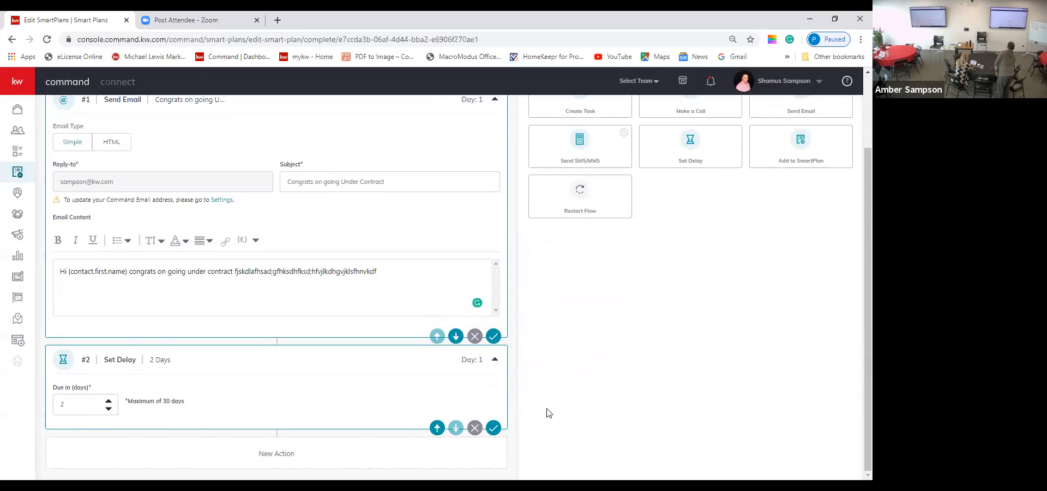
pyautogui.scroll(2, 701, 403)
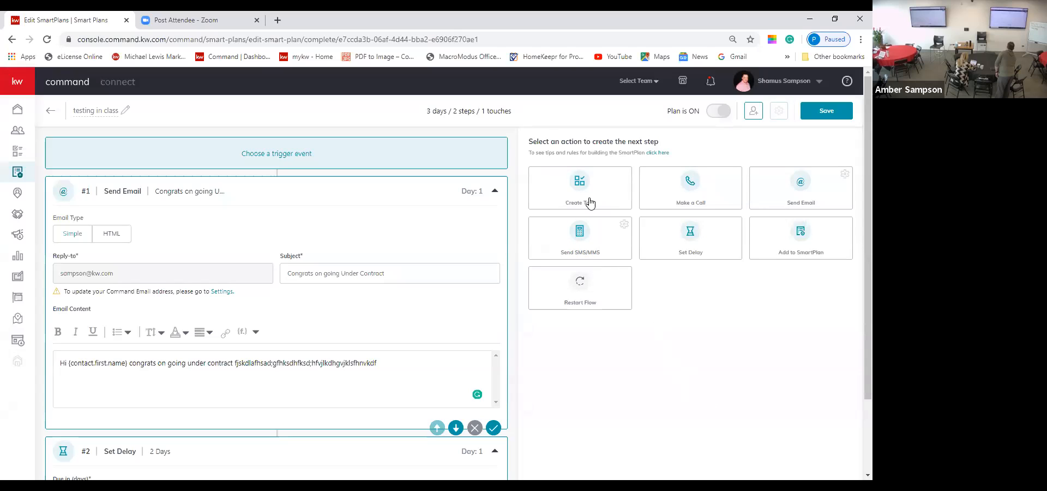
# Step: Add a Make a Call step named 'call' with a placeholder task description
pyautogui.click(695, 186)
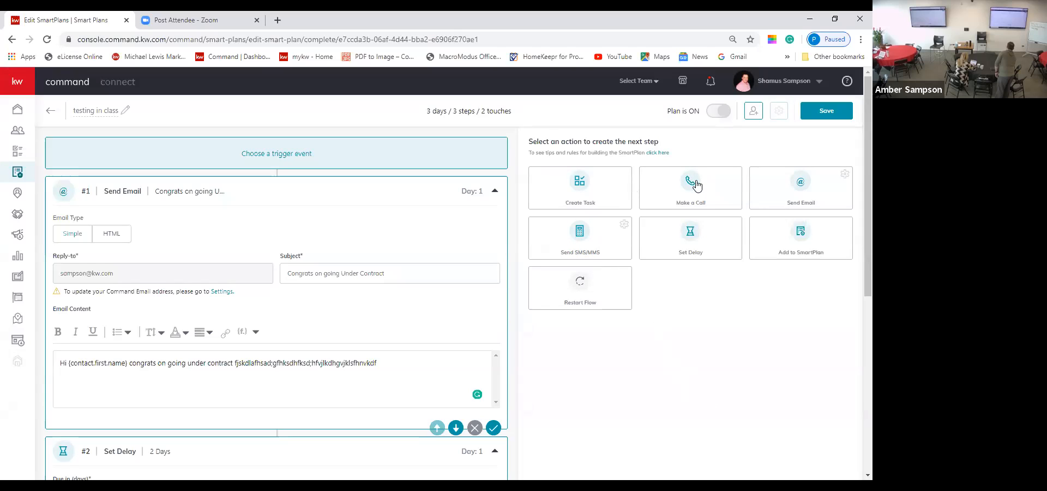
pyautogui.scroll(-4, 681, 205)
pyautogui.scroll(-3, 684, 205)
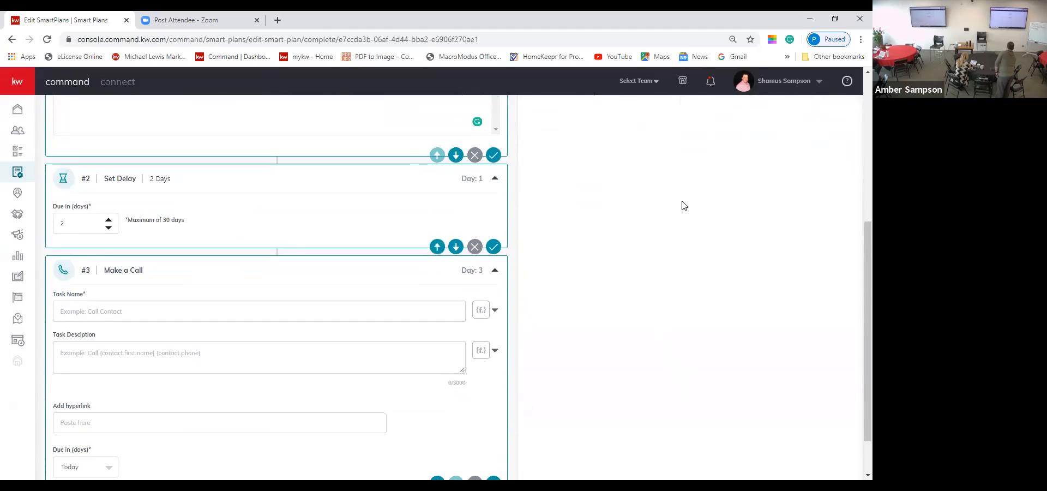
pyautogui.click(346, 265)
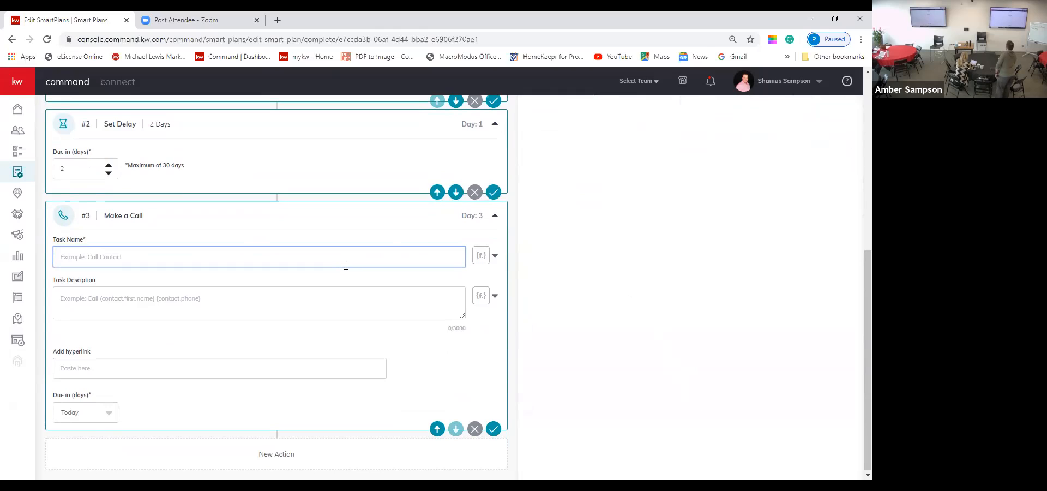
pyautogui.write('call')
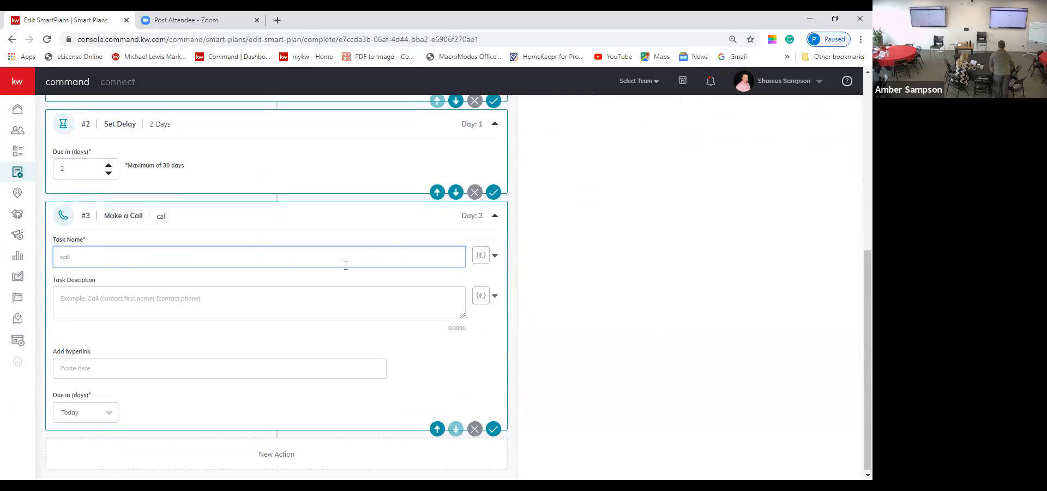
pyautogui.click(252, 304)
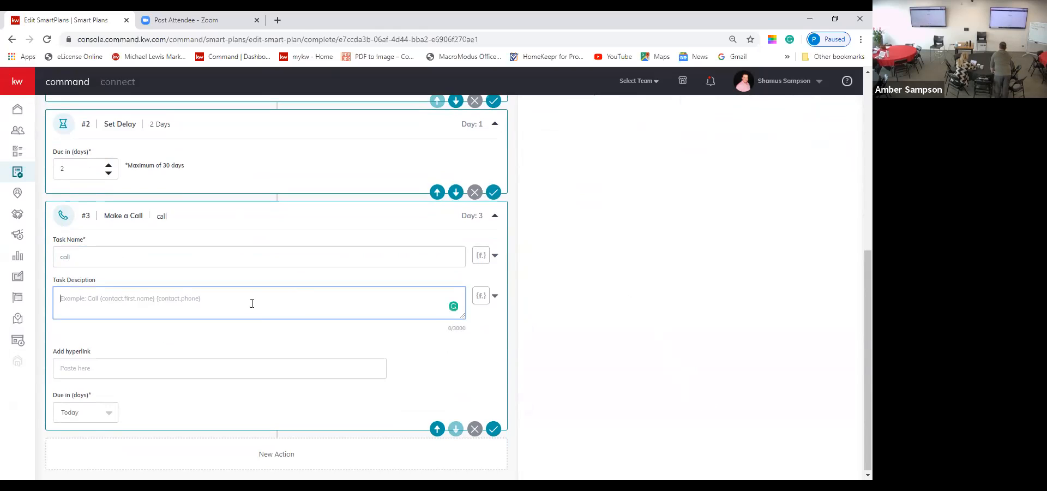
pyautogui.write('gfhkgjhfdekjghkserhg')
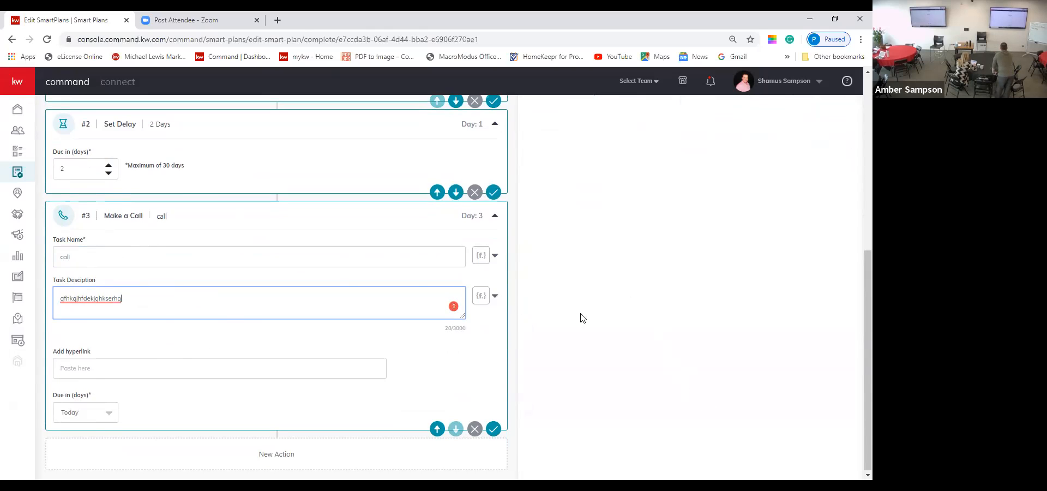
pyautogui.scroll(10, 597, 318)
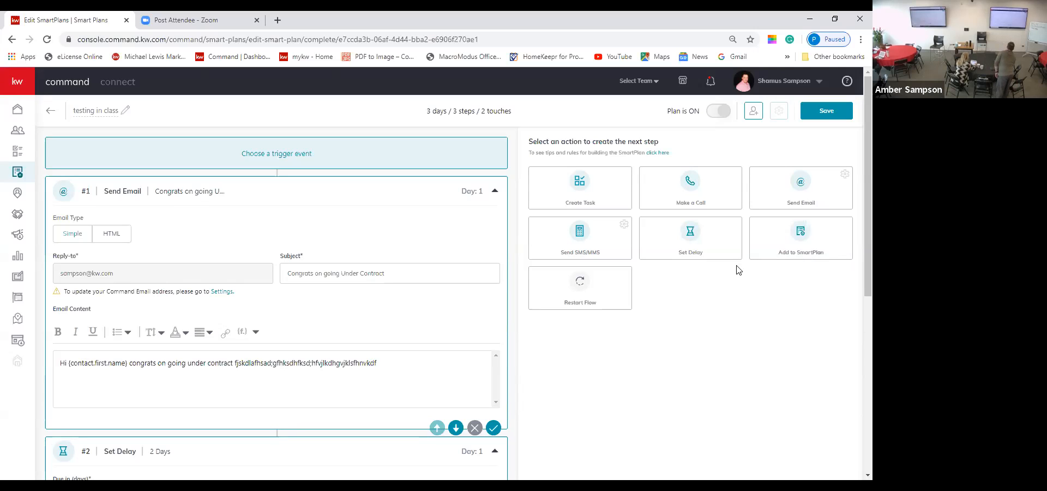
# Step: Save the 'testing in class' SmartPlan at 3 days, 3 steps and 2 touches
pyautogui.scroll(-6, 445, 326)
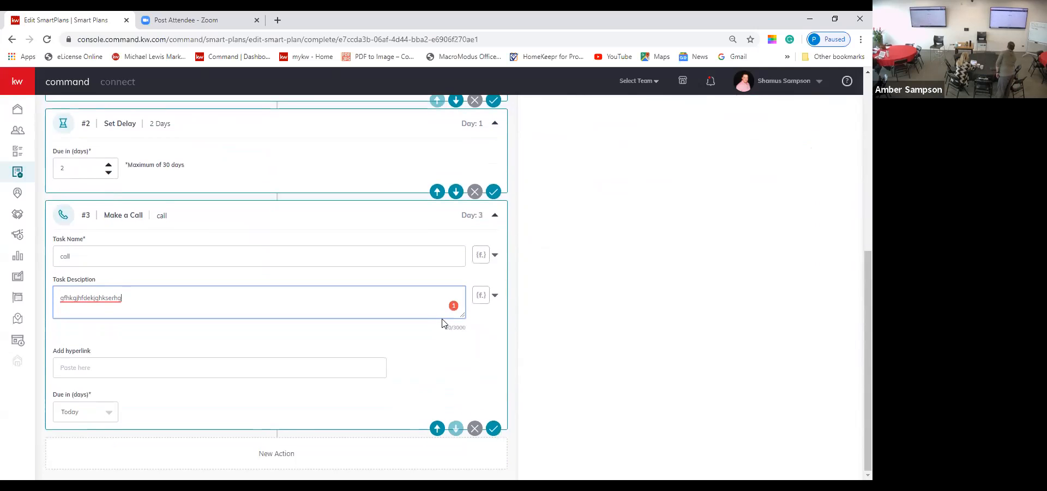
pyautogui.scroll(6, 445, 323)
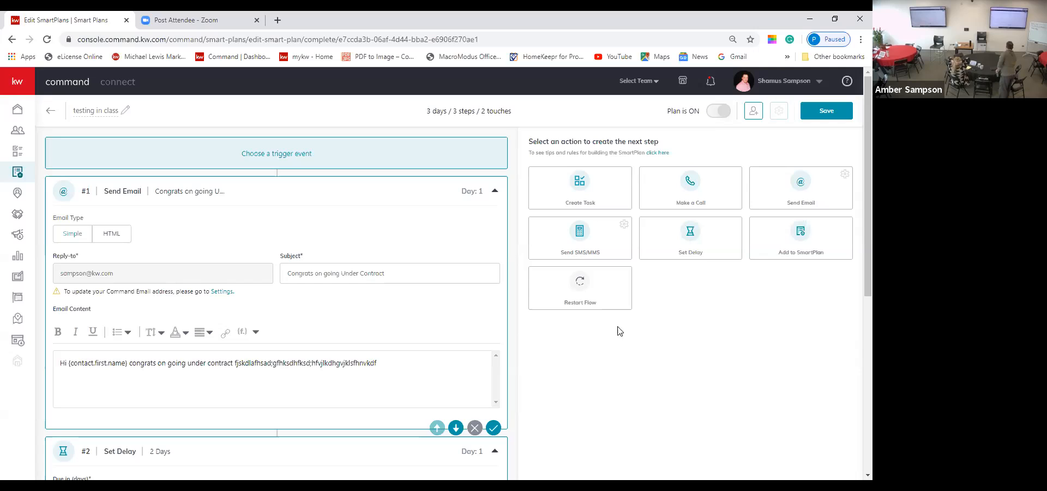
pyautogui.click(824, 117)
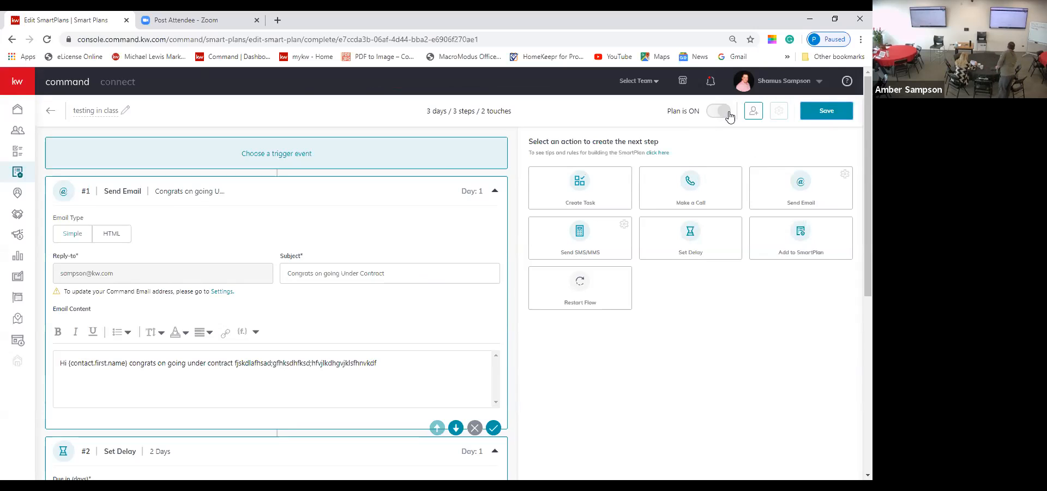
# Step: Subscribe the first contact to 'testing in class', starting the plan now
pyautogui.click(752, 116)
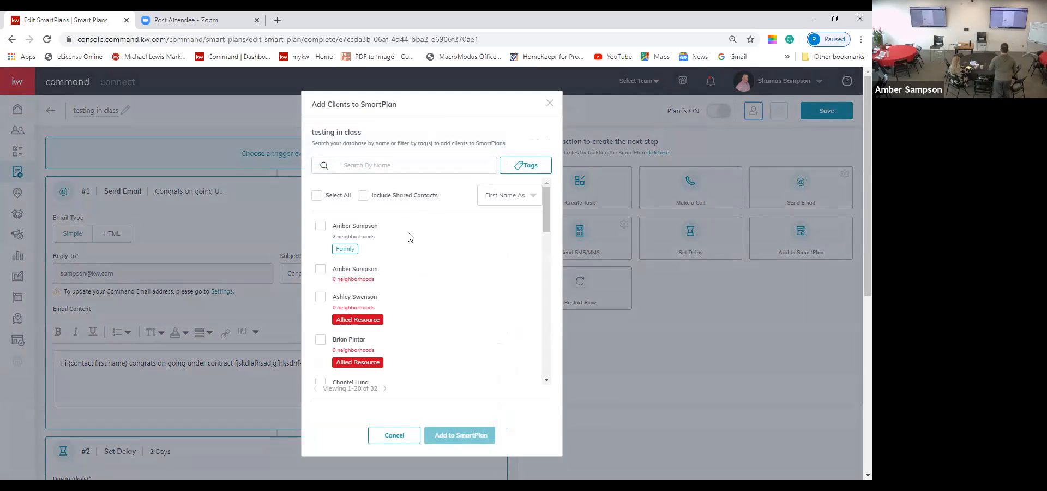
pyautogui.click(321, 226)
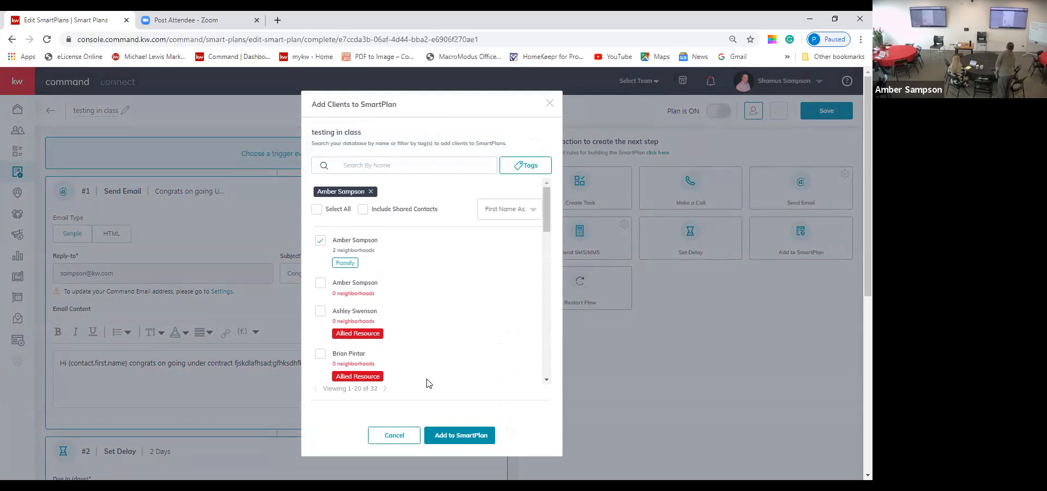
pyautogui.click(464, 436)
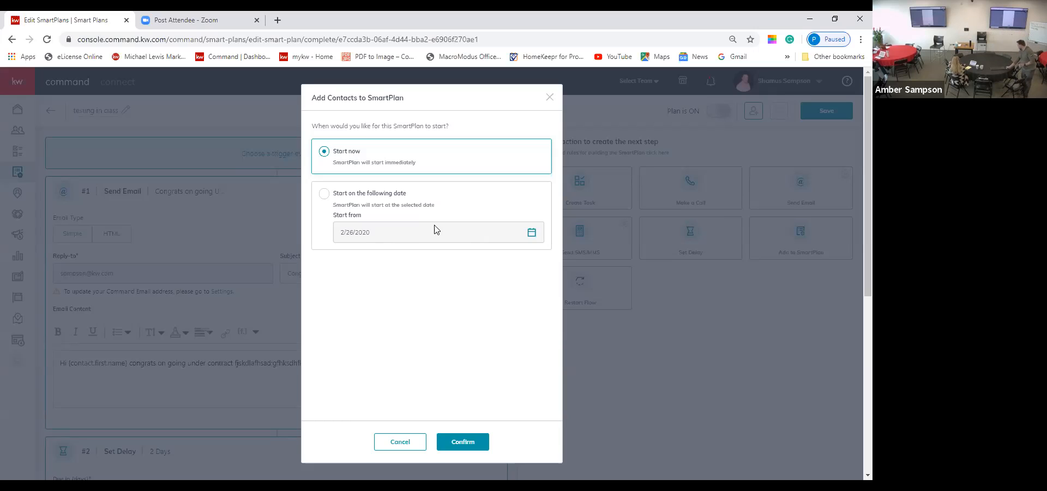
pyautogui.click(401, 434)
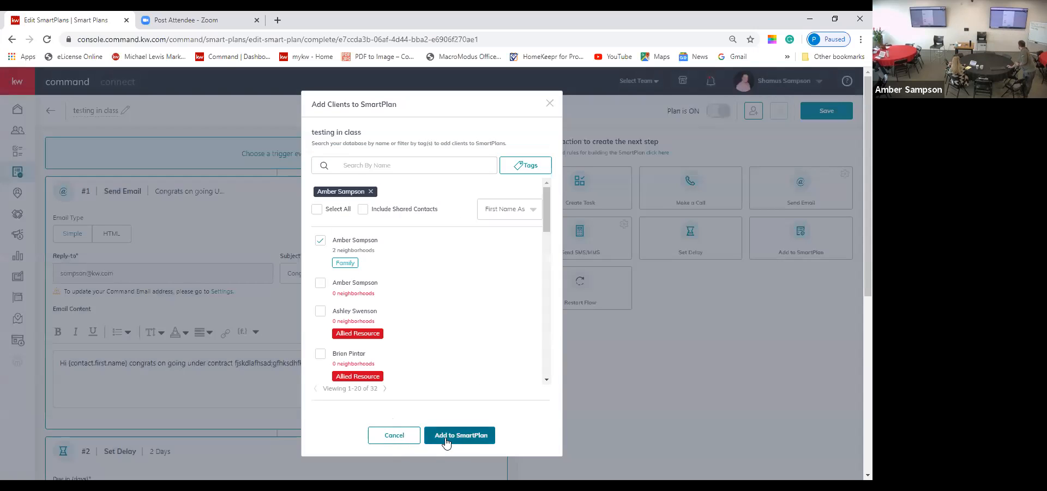
pyautogui.click(463, 436)
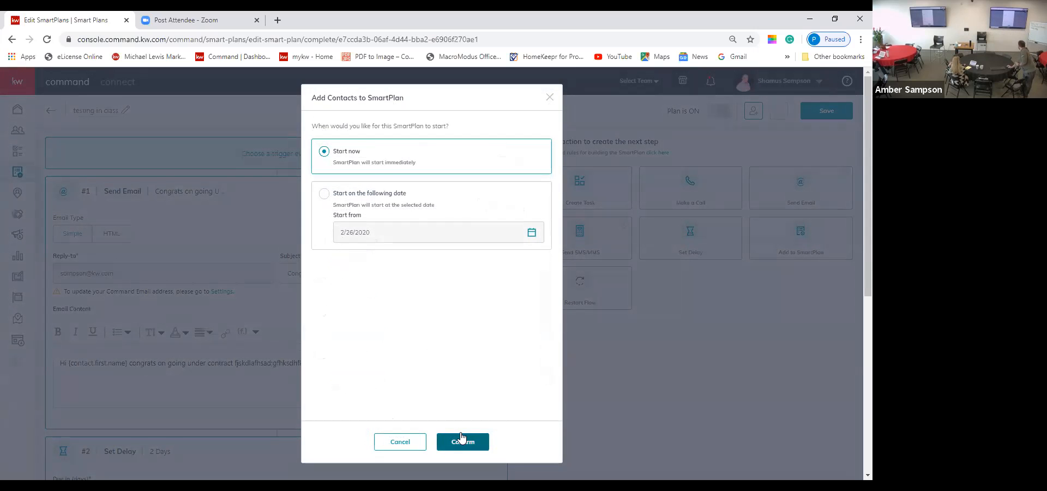
pyautogui.click(469, 443)
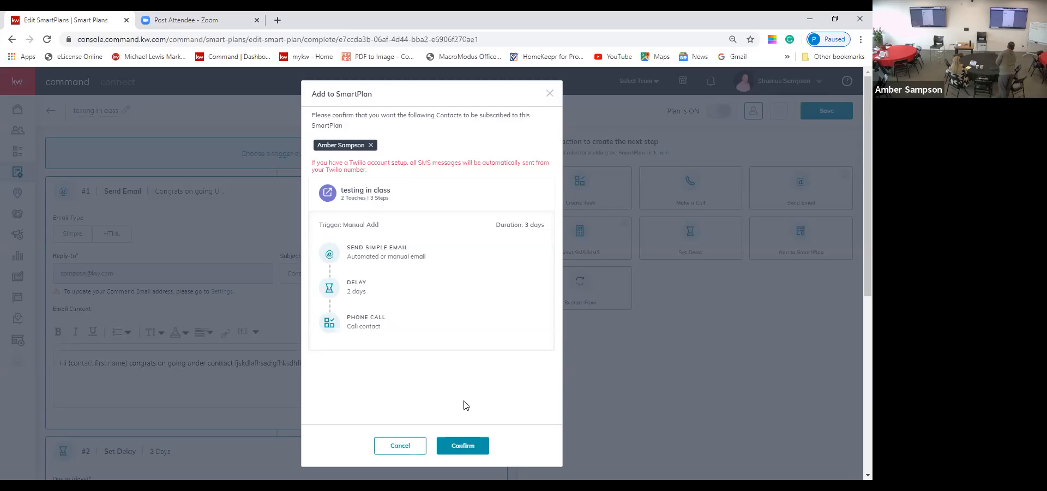
pyautogui.click(474, 453)
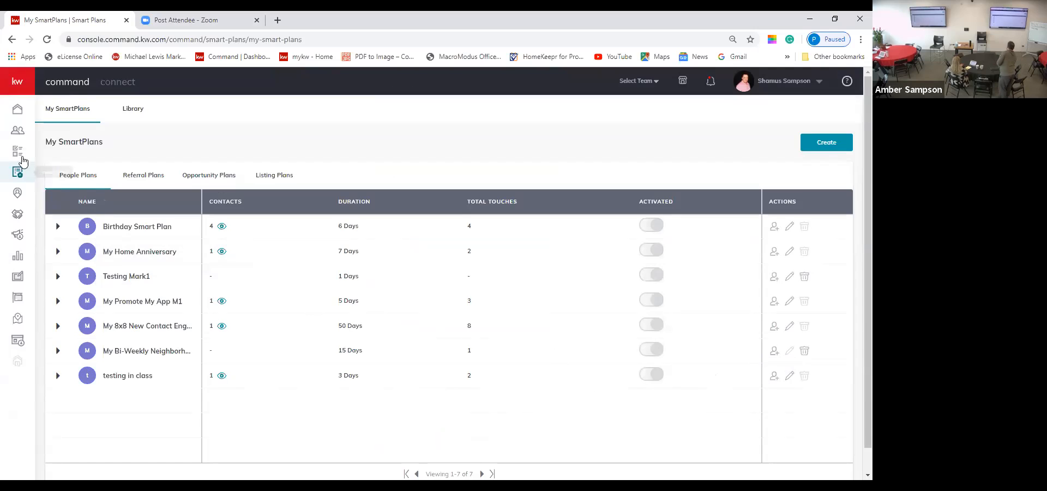
# Step: Open the Agent- and KCN-tagged contact's record from the Contacts list
pyautogui.click(19, 134)
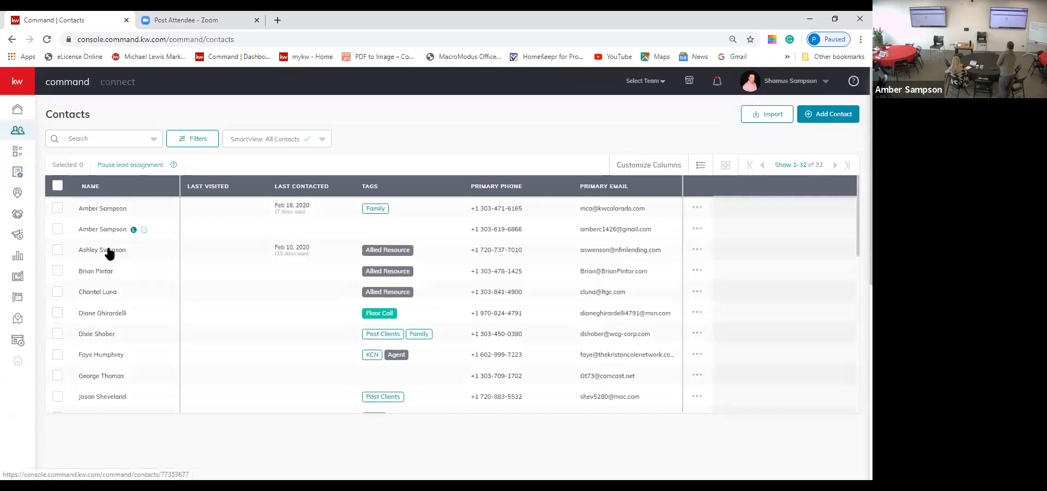
pyautogui.scroll(-1, 109, 251)
pyautogui.scroll(-1, 109, 252)
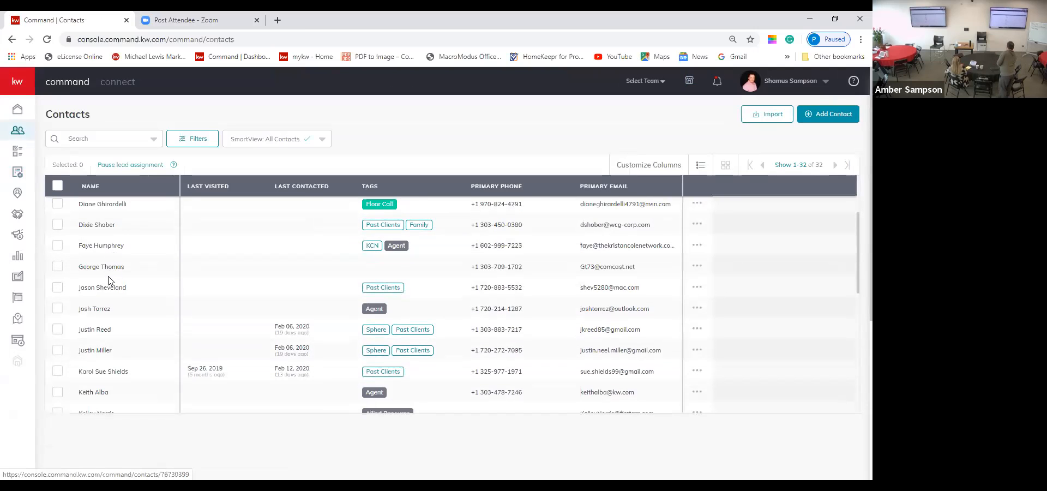
pyautogui.click(111, 246)
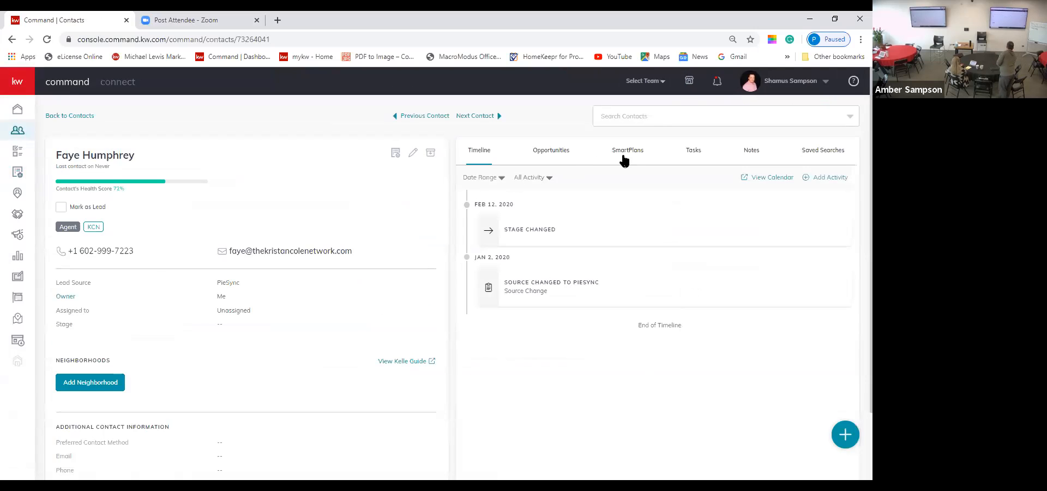
# Step: Try adding this contact to Birthday Smart Plan, then cancel after the missing-birth-date error
pyautogui.click(626, 154)
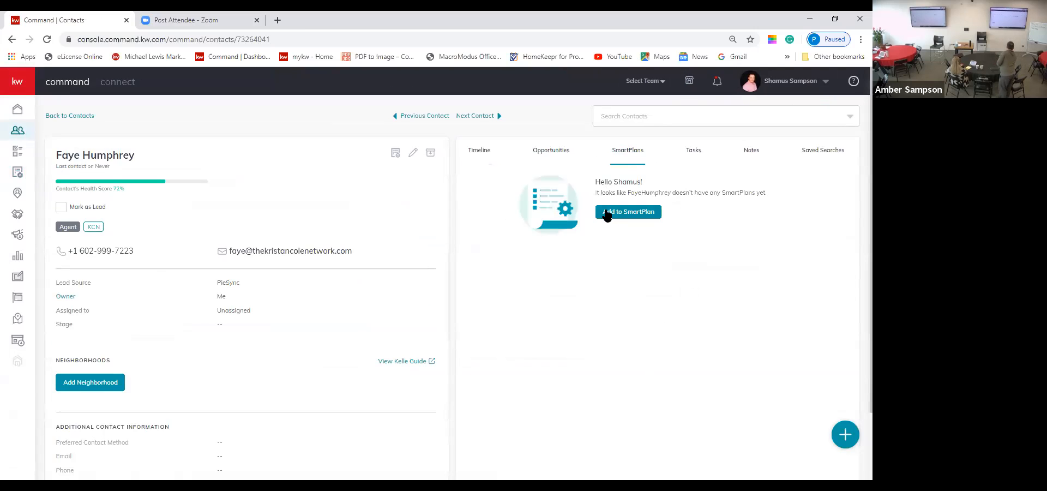
pyautogui.click(623, 214)
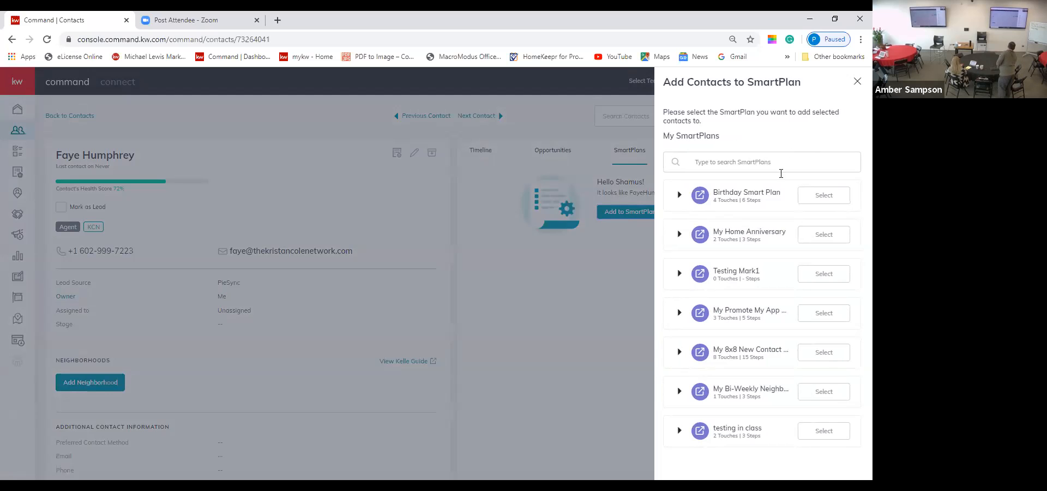
pyautogui.click(828, 204)
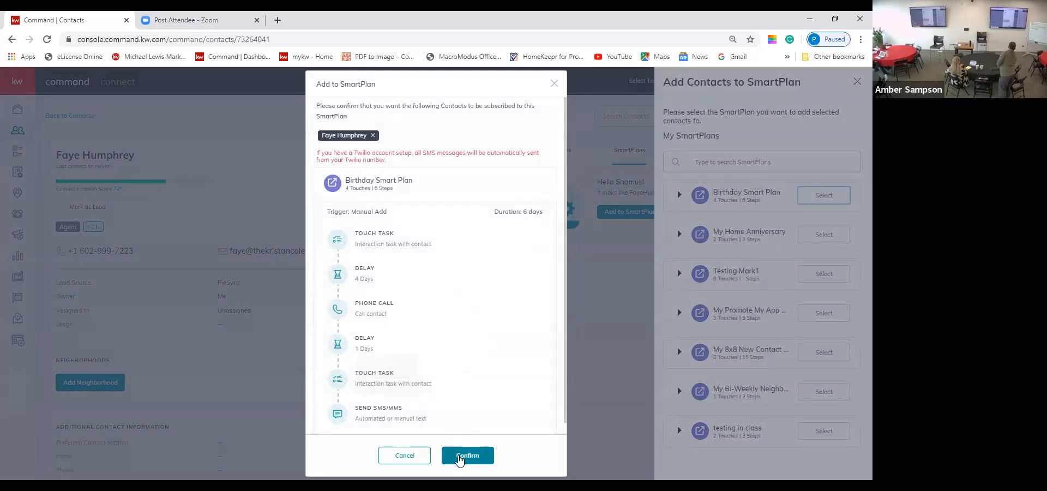
pyautogui.click(463, 454)
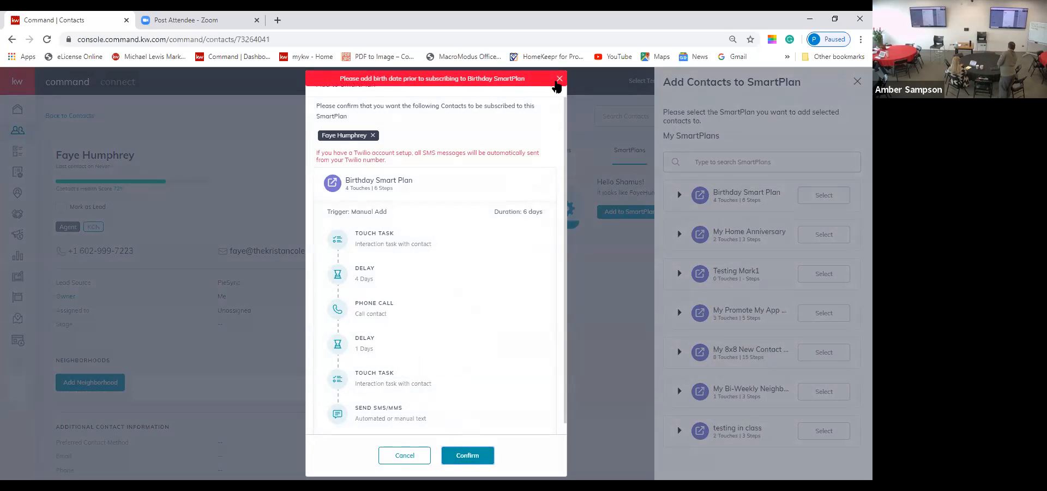
pyautogui.click(559, 79)
pyautogui.click(555, 84)
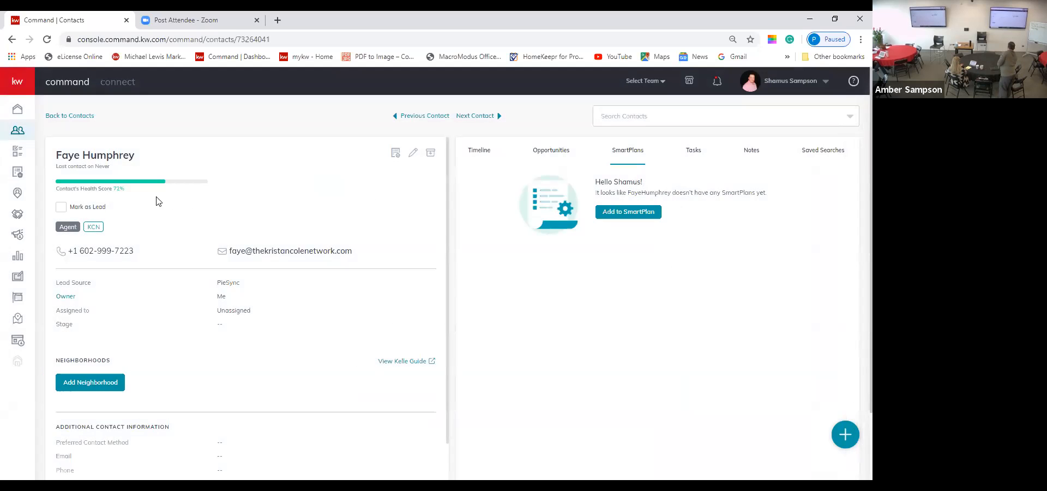
# Step: Check the second same-named contact's SmartPlans, showing My Promote My App M1 active
pyautogui.click(83, 121)
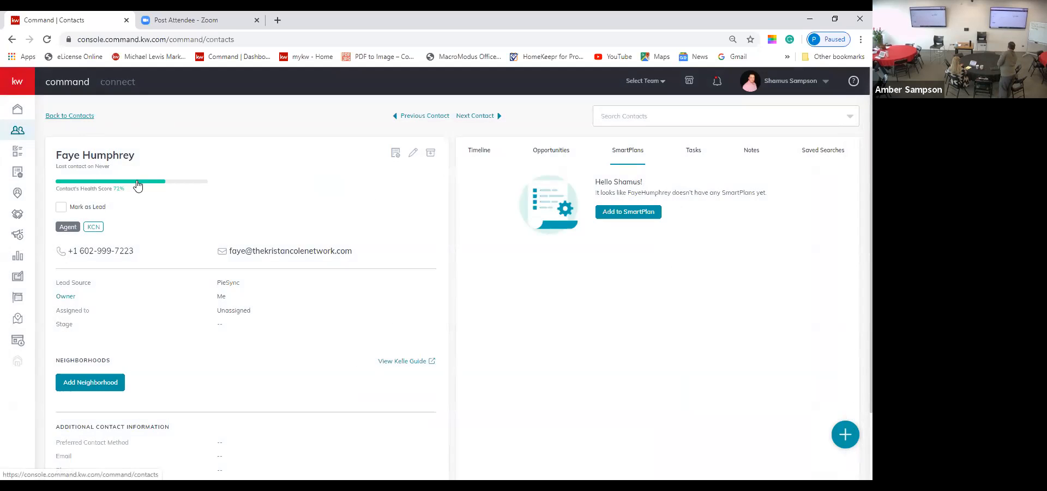
pyautogui.click(101, 230)
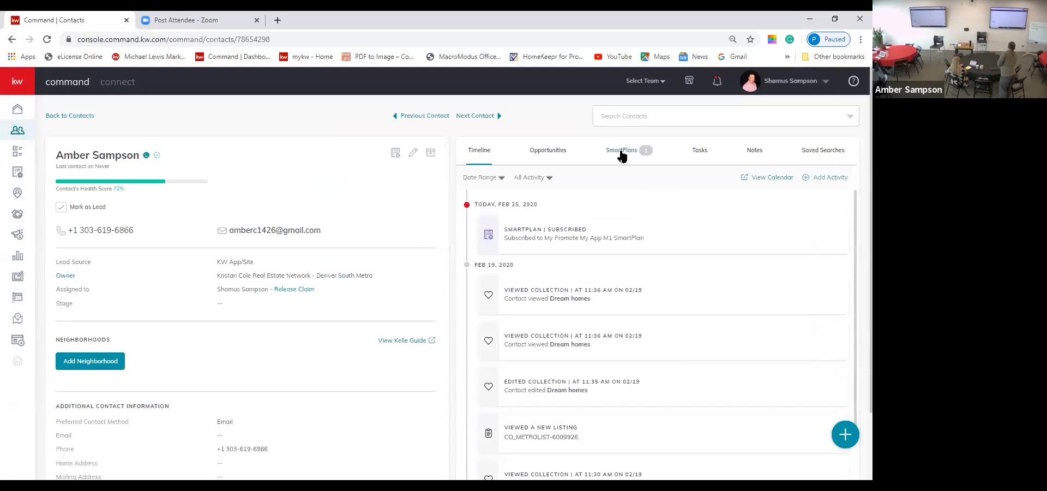
pyautogui.click(621, 150)
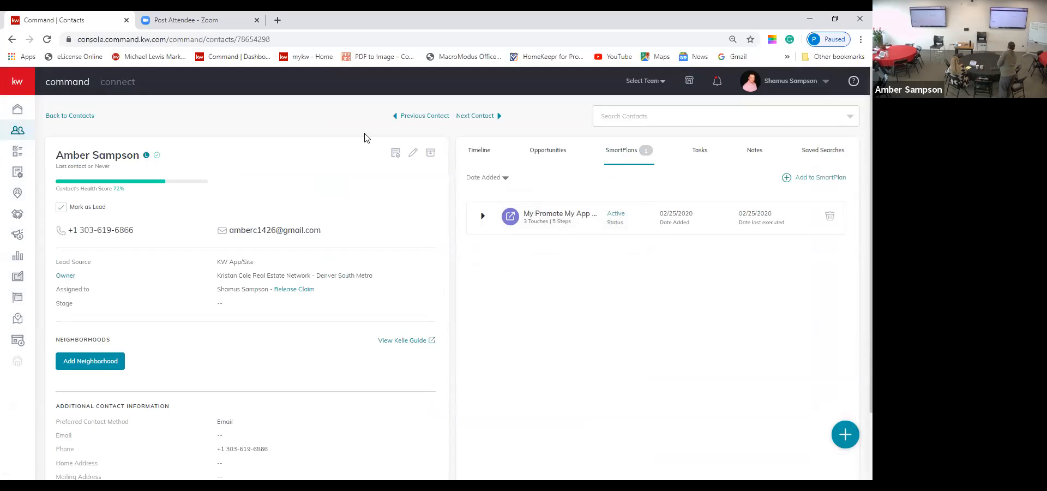
# Step: View the SmartPlans of the first same-named contact, the Family-tagged one
pyautogui.click(78, 117)
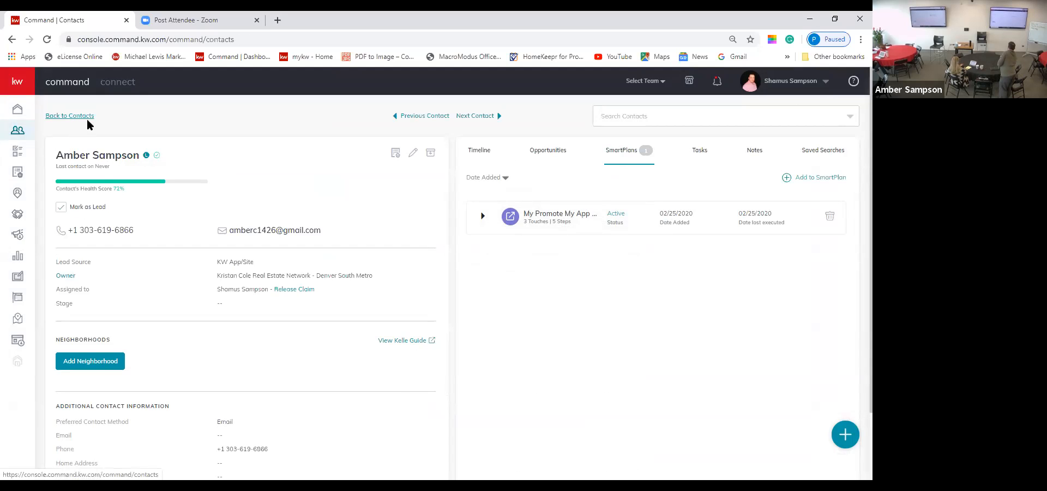
pyautogui.click(124, 211)
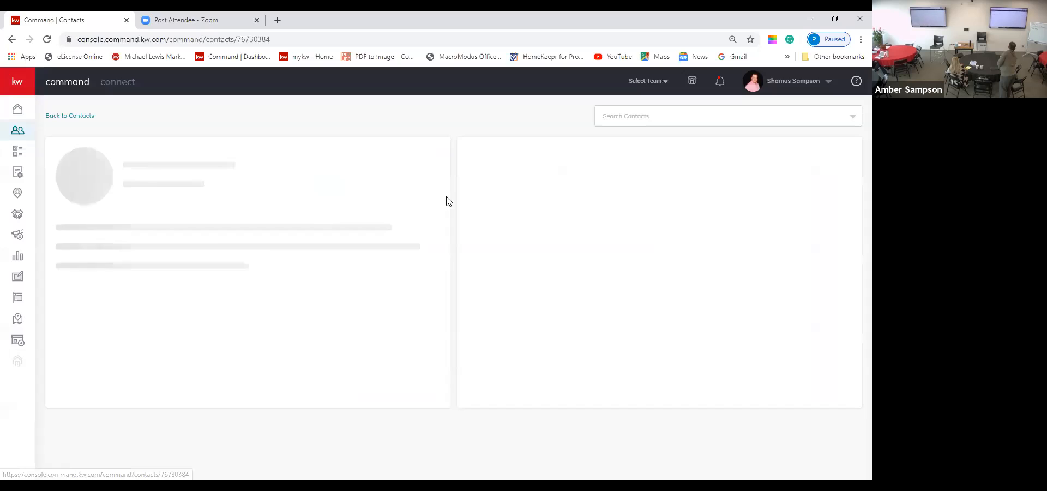
pyautogui.click(627, 161)
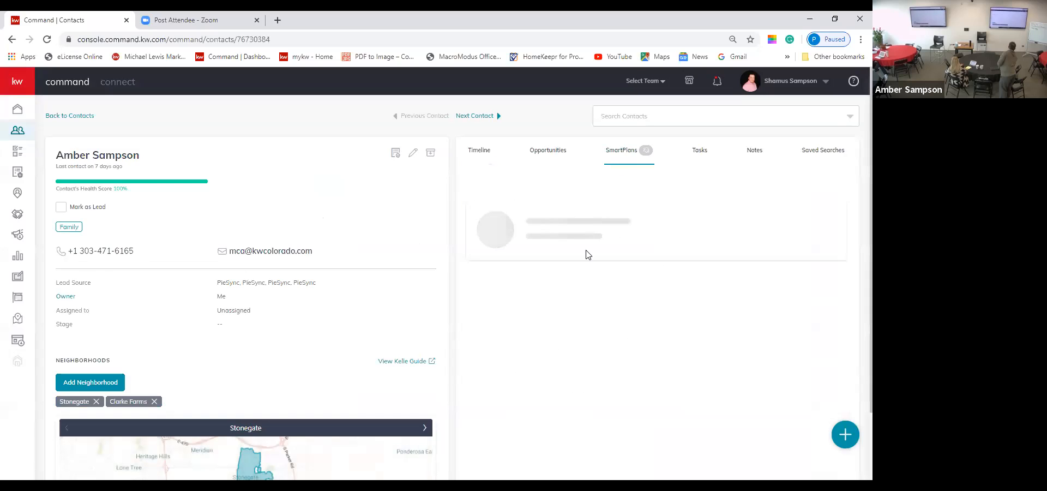
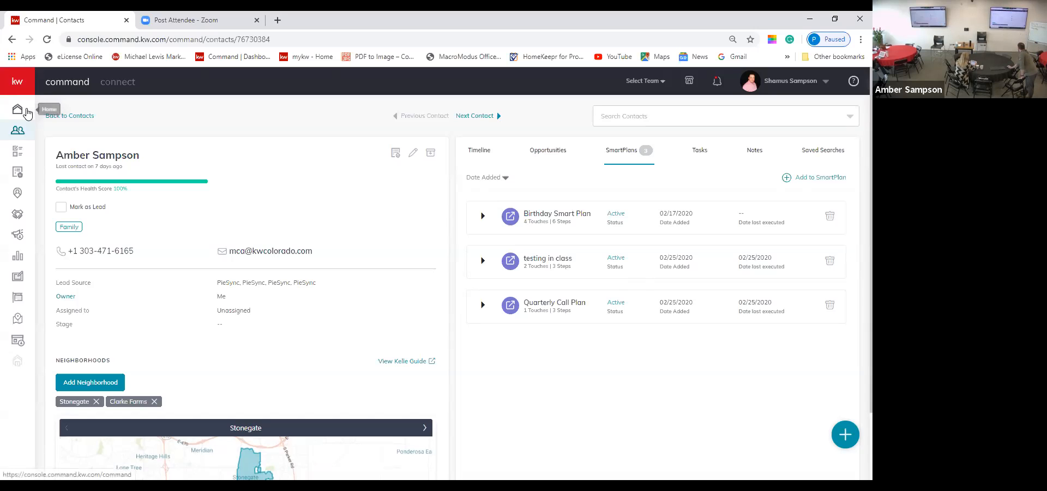
# Step: Go back from the contact's SmartPlans to the Command home dashboard showing tasks and goals
pyautogui.click(17, 108)
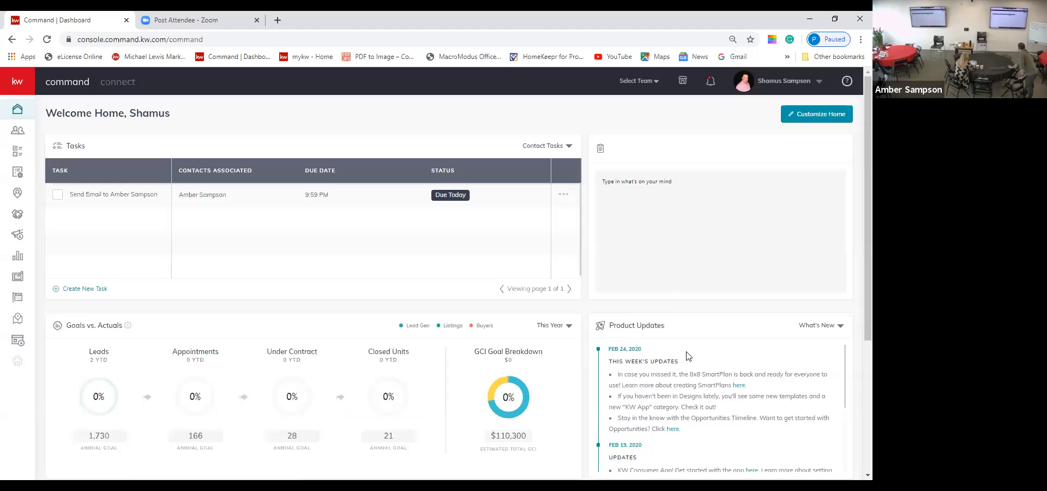